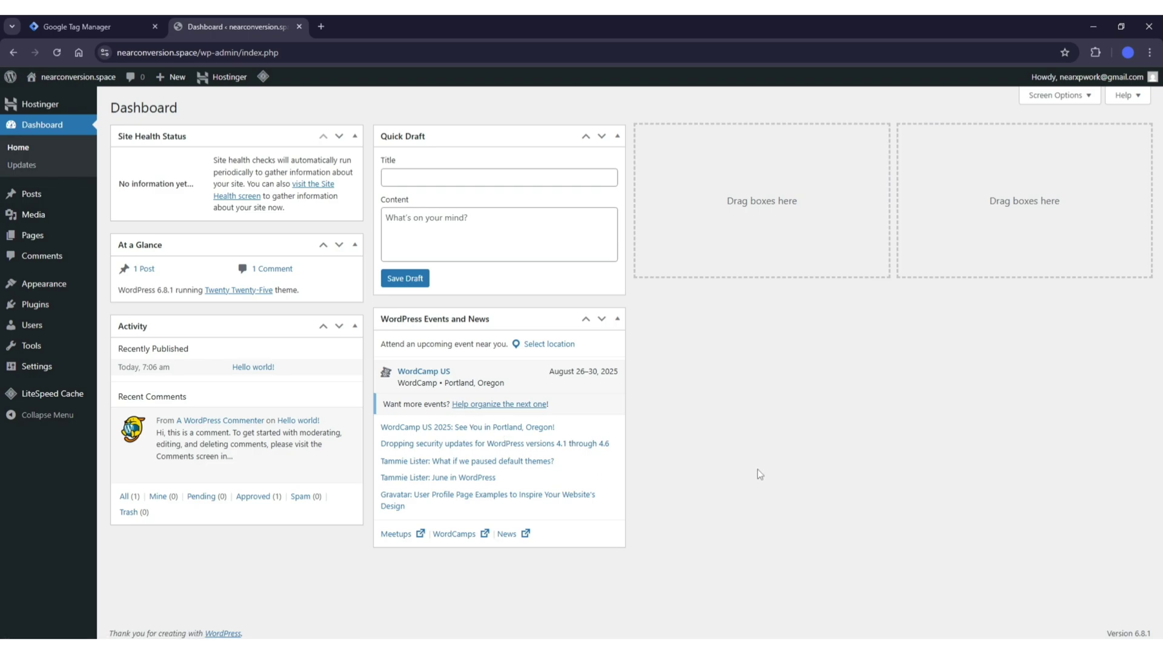
# - From the Tag Manager All accounts list, open the Create Account form
pyautogui.click(104, 28)
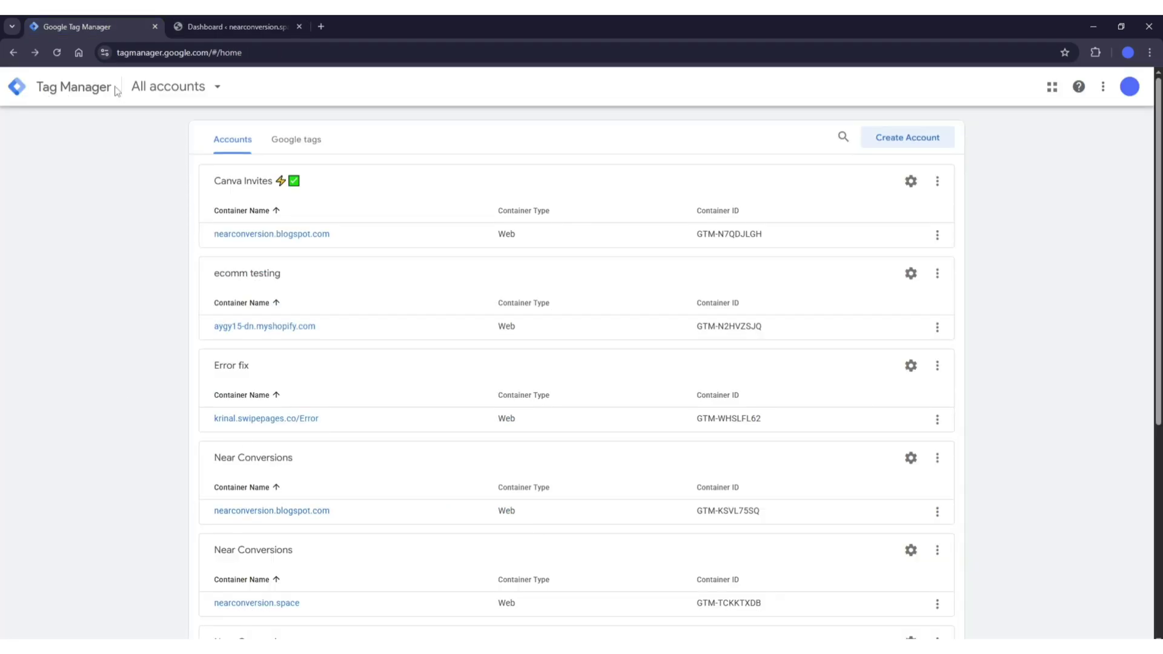
pyautogui.click(224, 26)
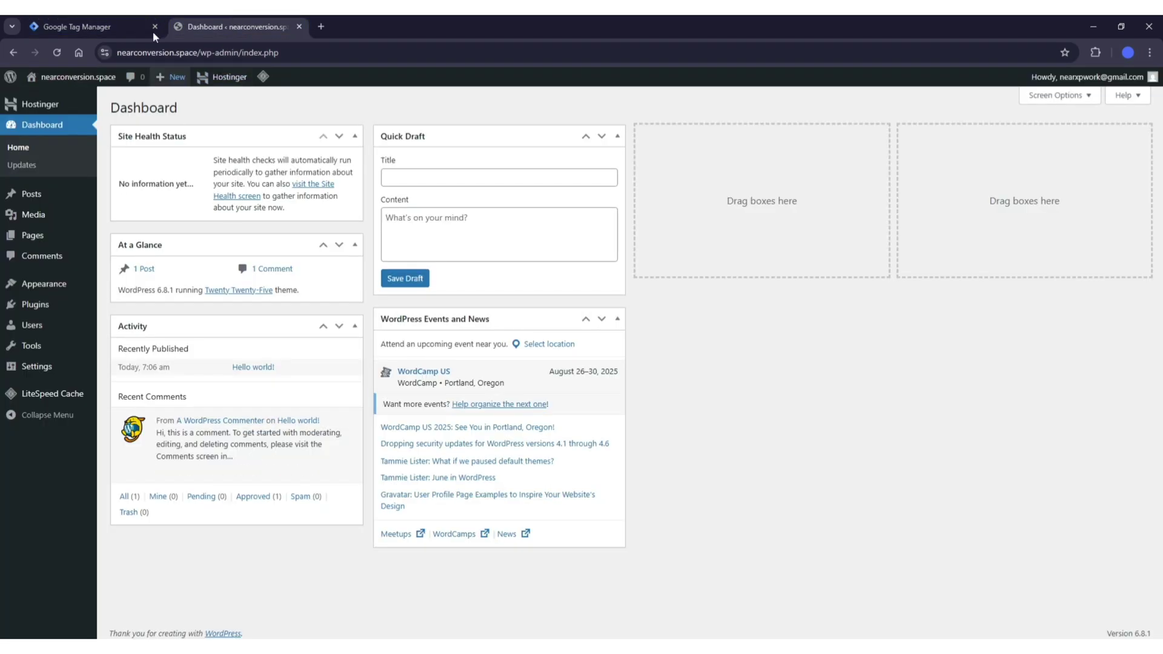
pyautogui.click(109, 27)
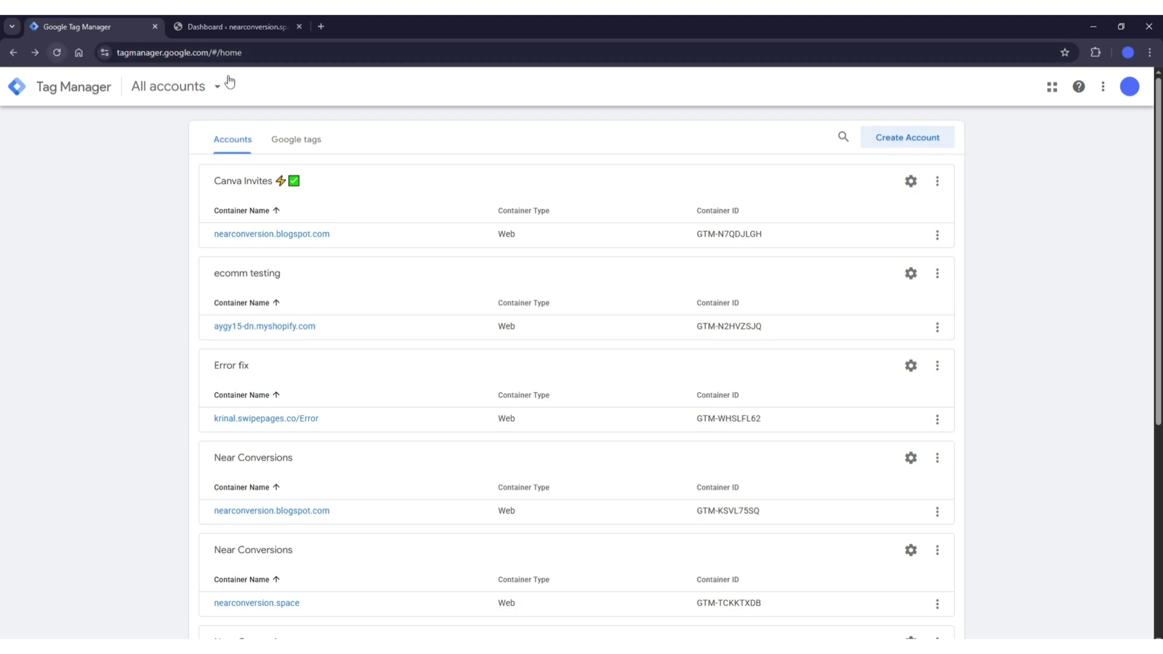
pyautogui.doubleClick(204, 53)
pyautogui.click(12, 371)
pyautogui.click(909, 141)
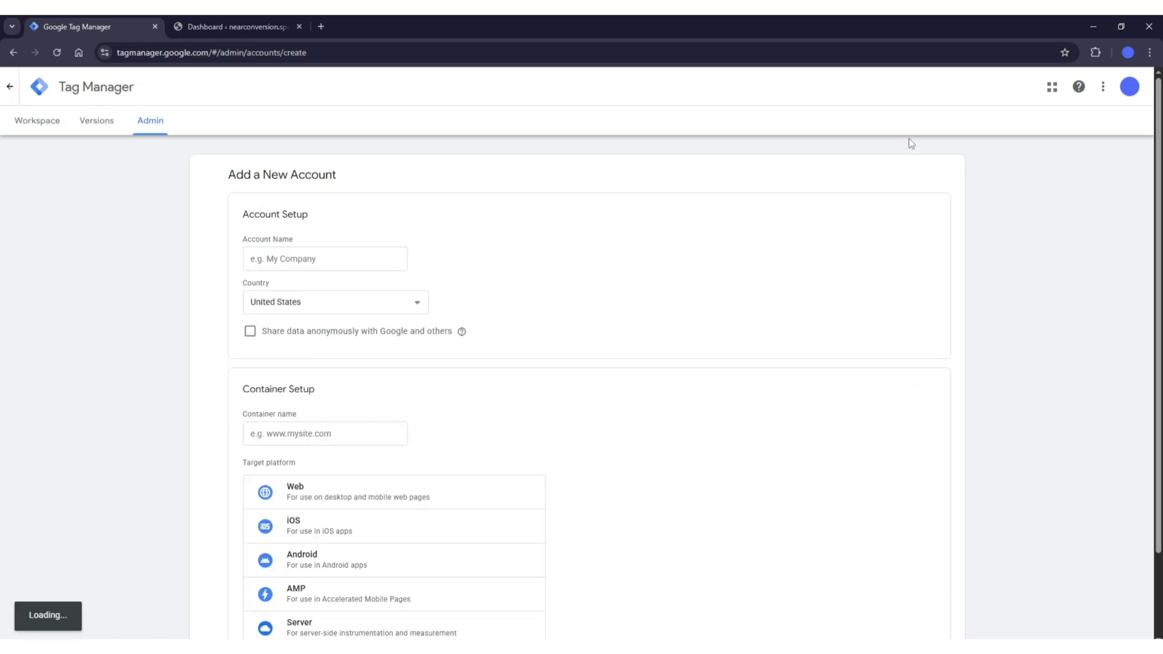
# - Name the account Near Conversions and set its country to India
pyautogui.click(310, 264)
pyautogui.click(325, 290)
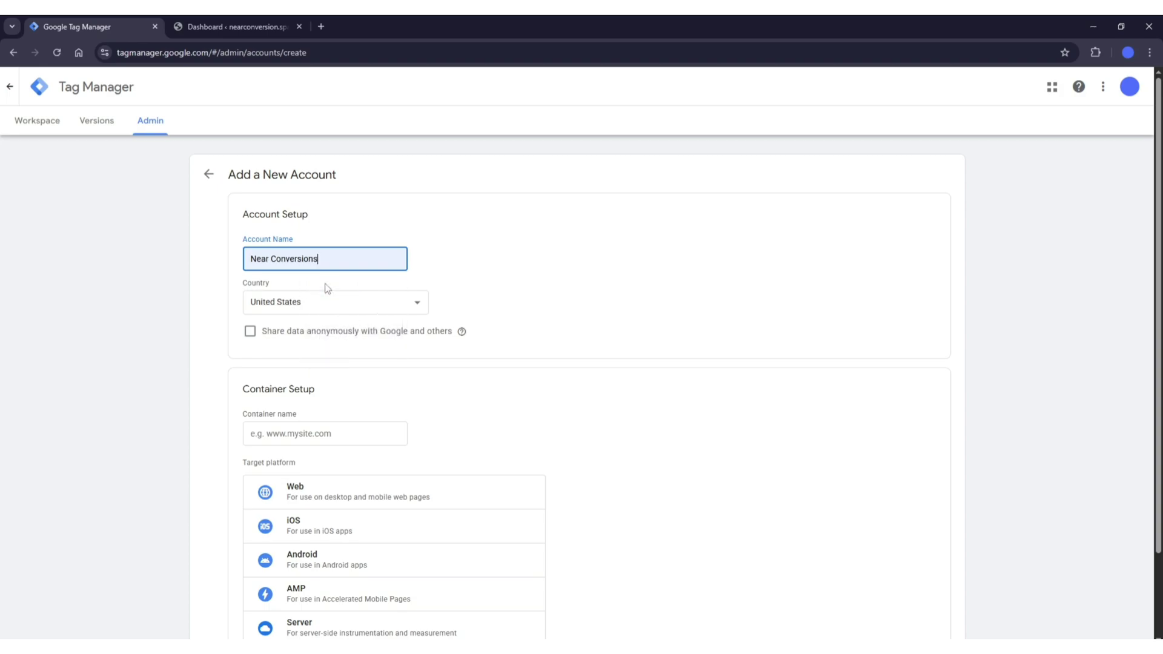
pyautogui.click(325, 308)
pyautogui.press('i')
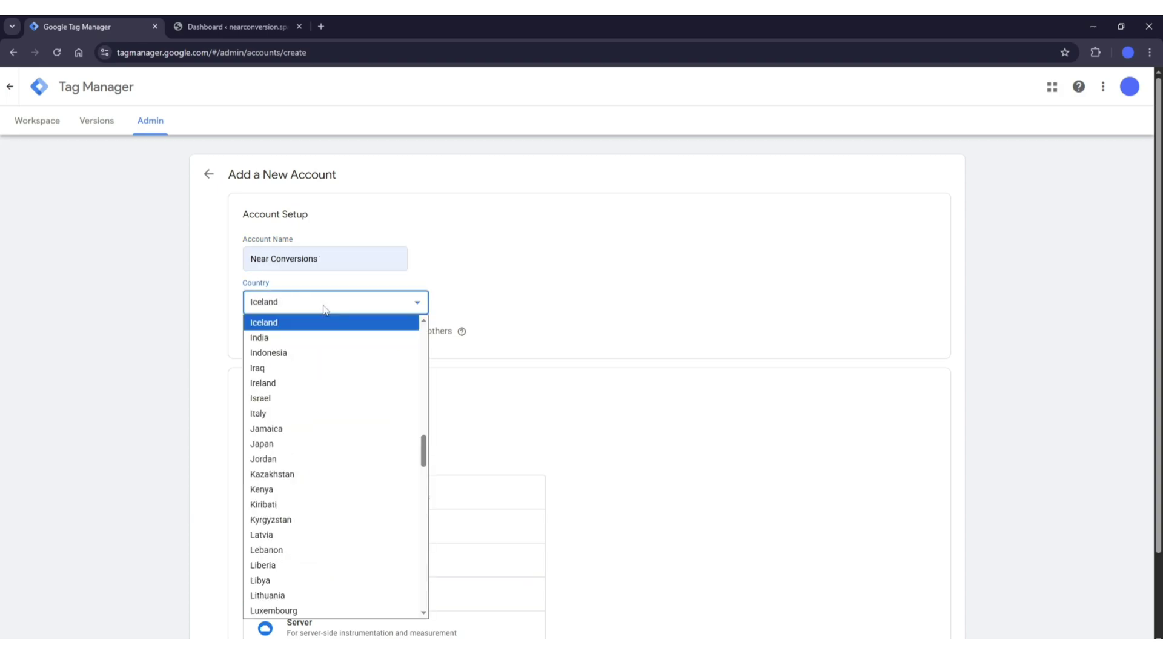
pyautogui.click(319, 337)
pyautogui.scroll(-1, 184, 397)
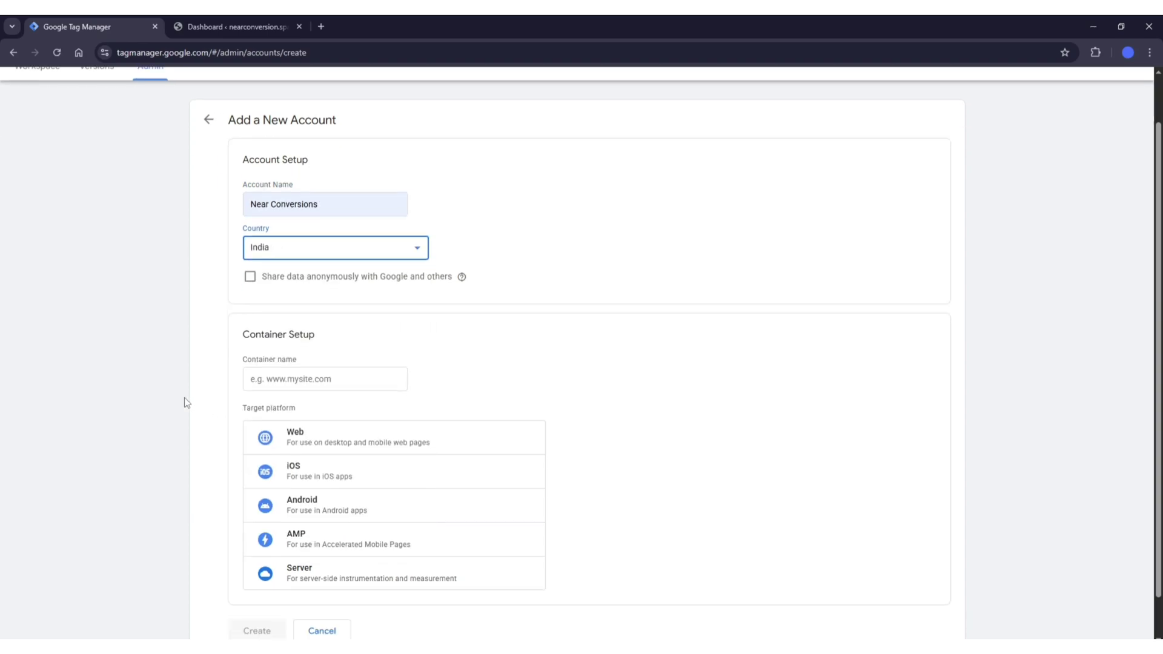
# - Name the container nearconversion.space, copied from the WordPress URL, and choose the Web platform
pyautogui.click(313, 375)
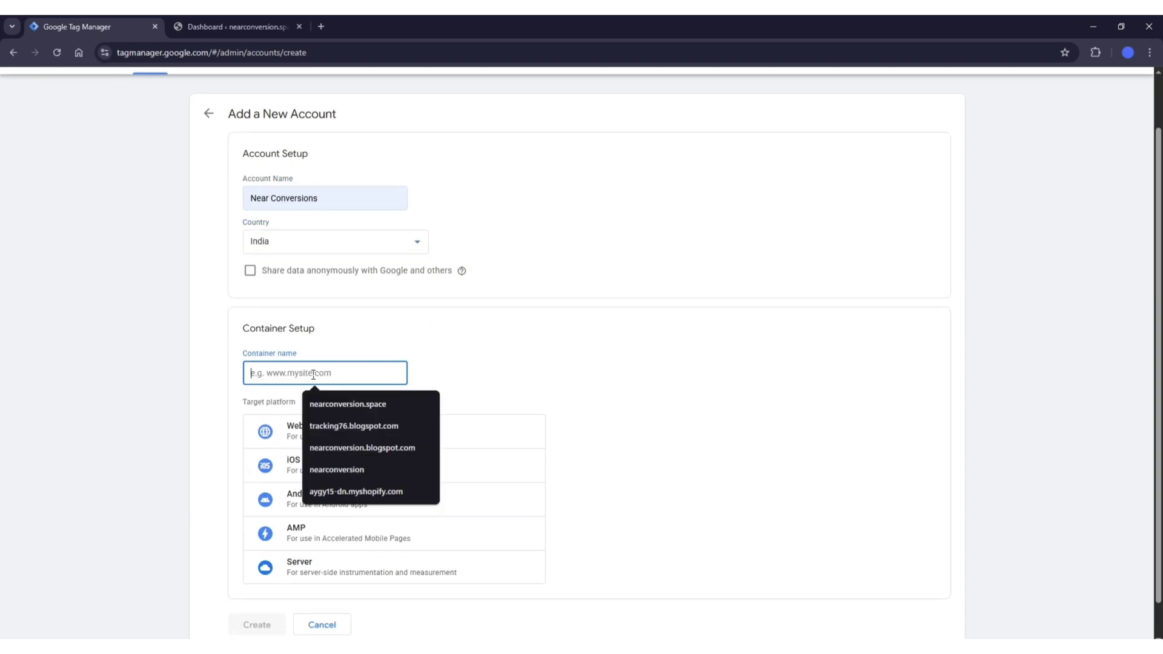
pyautogui.click(237, 27)
pyautogui.click(220, 52)
pyautogui.click(243, 52)
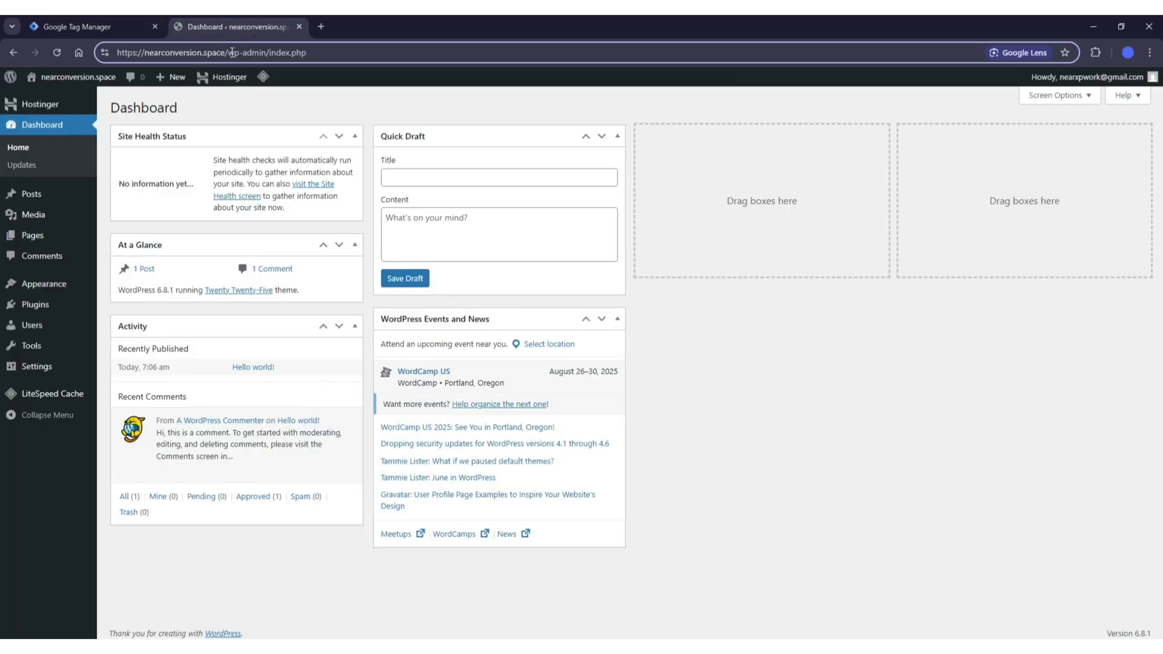
pyautogui.moveTo(227, 52); pyautogui.dragTo(152, 59)
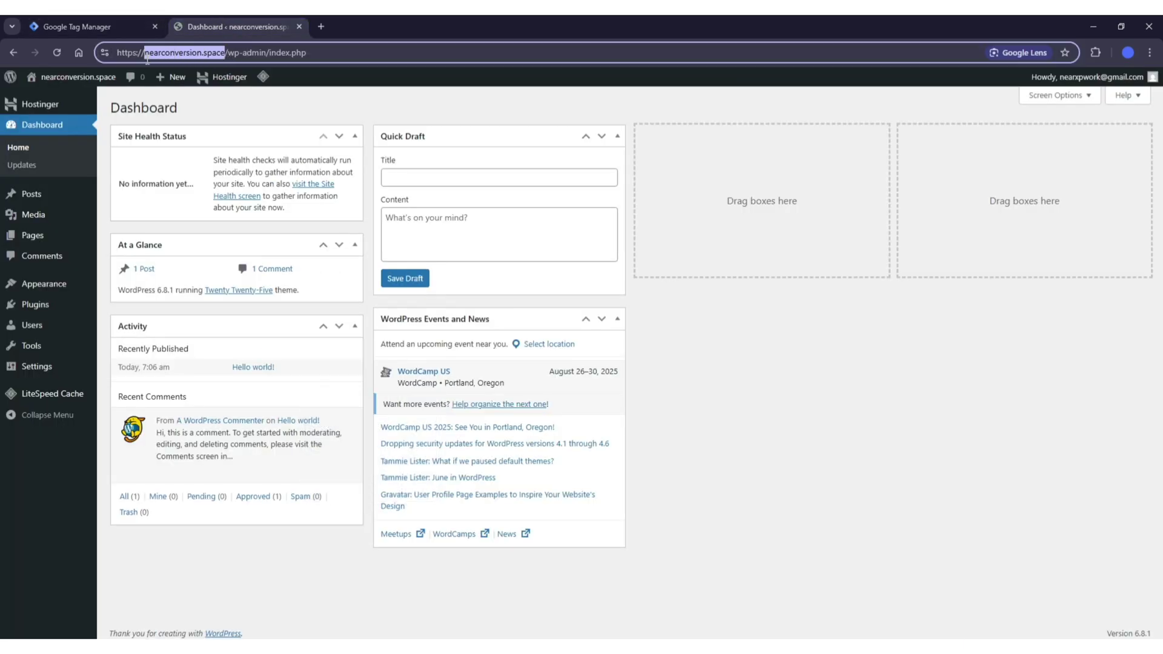
pyautogui.click(115, 26)
pyautogui.click(335, 372)
pyautogui.write('nearconversion.space')
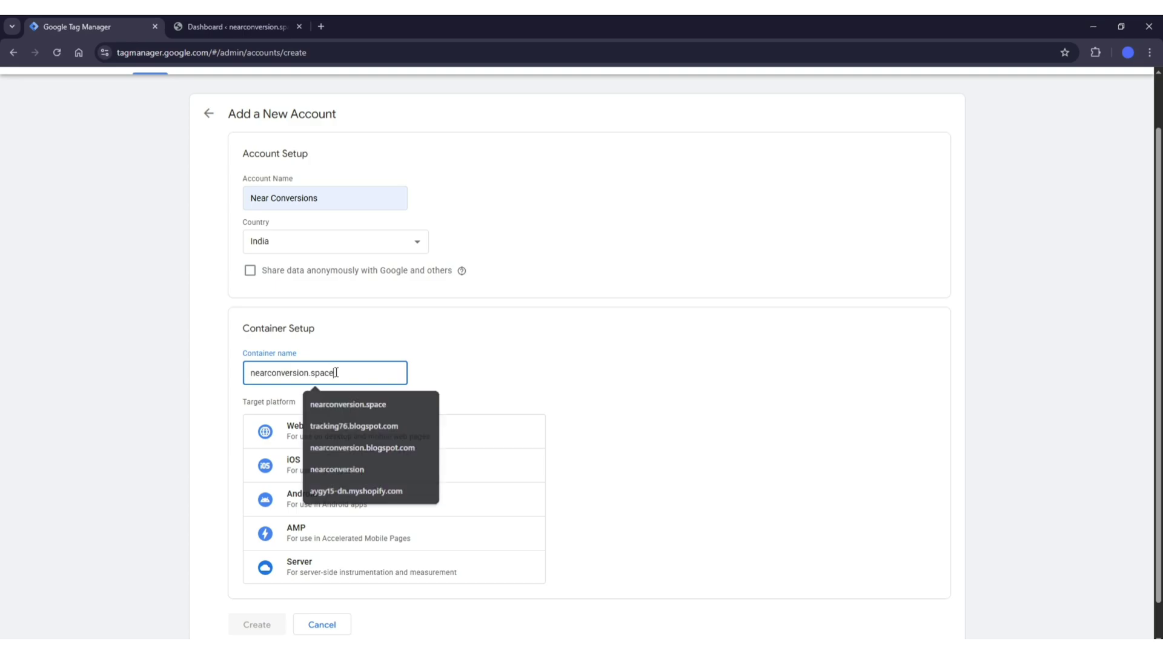
pyautogui.click(213, 378)
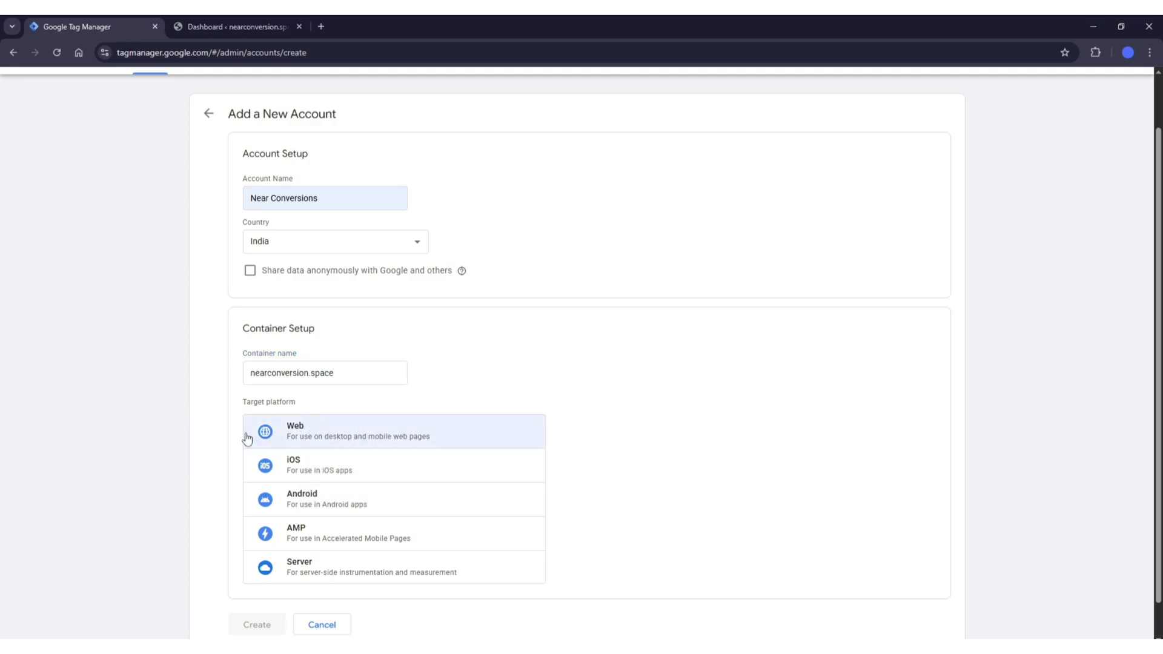
pyautogui.click(325, 437)
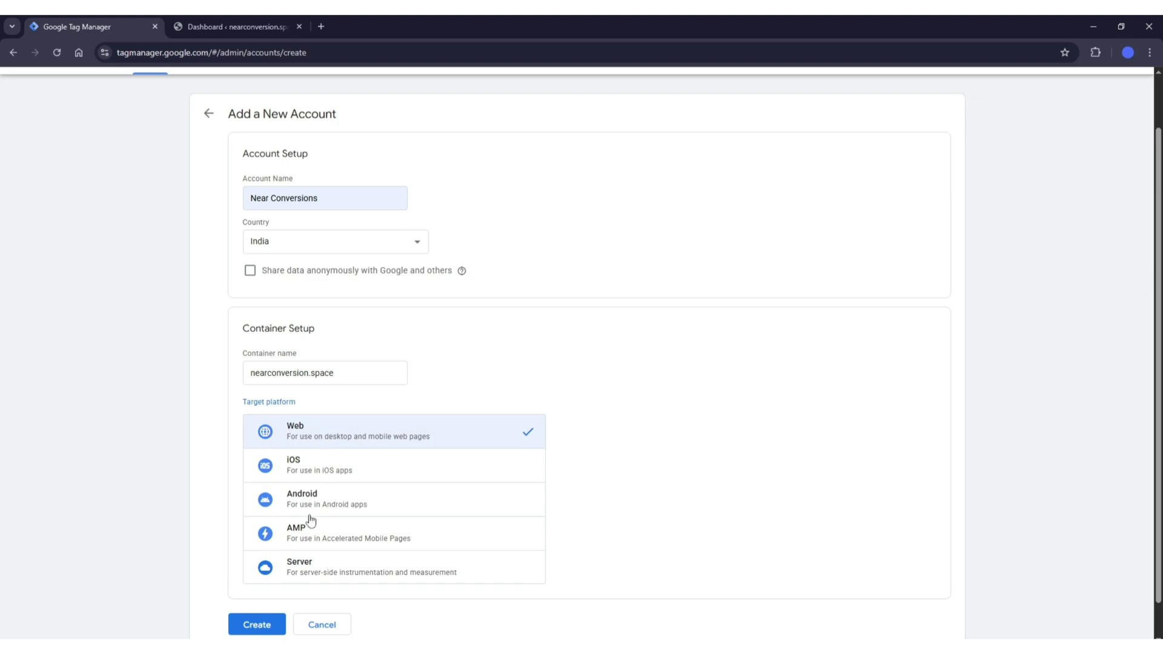
# - Create the account and container, accepting the Data Processing Terms and Terms of Service
pyautogui.click(256, 626)
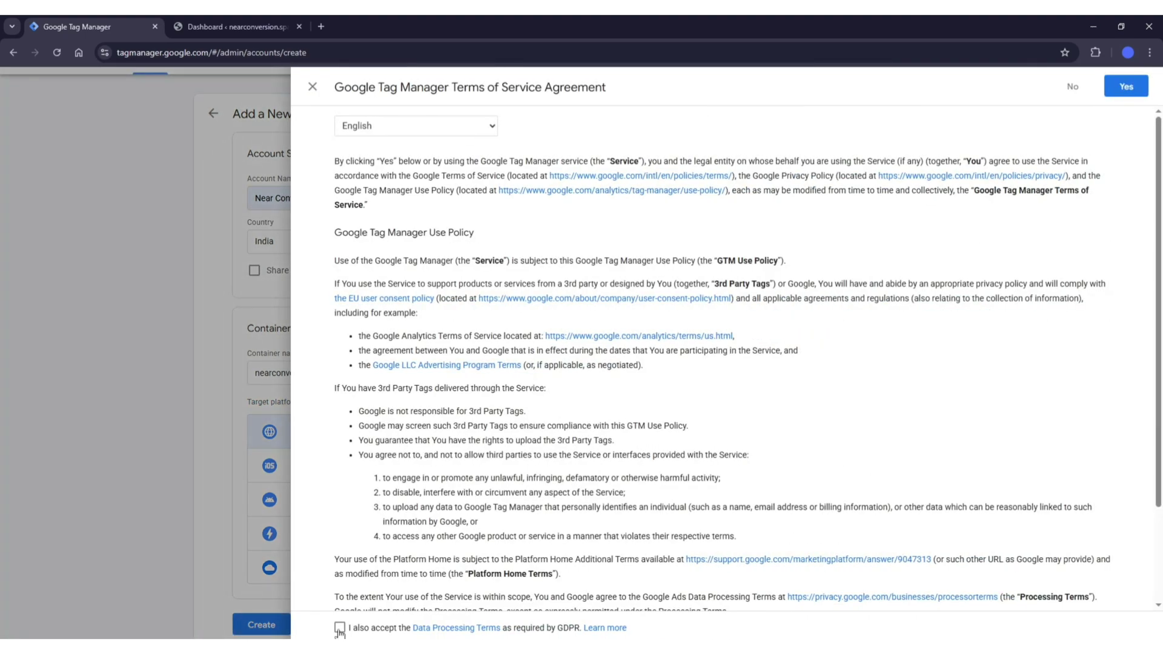
pyautogui.click(340, 629)
pyautogui.click(1132, 92)
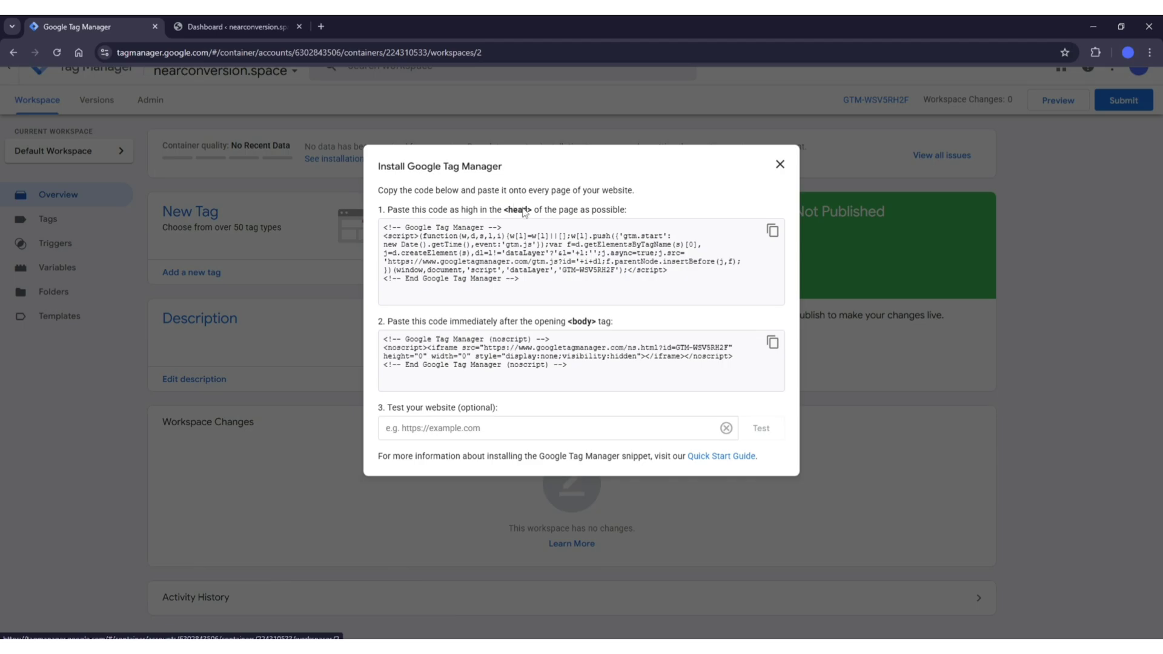
# - Review the install instructions: first snippet in the head, second after the body tag
pyautogui.moveTo(465, 212); pyautogui.dragTo(533, 212)
pyautogui.click(537, 292)
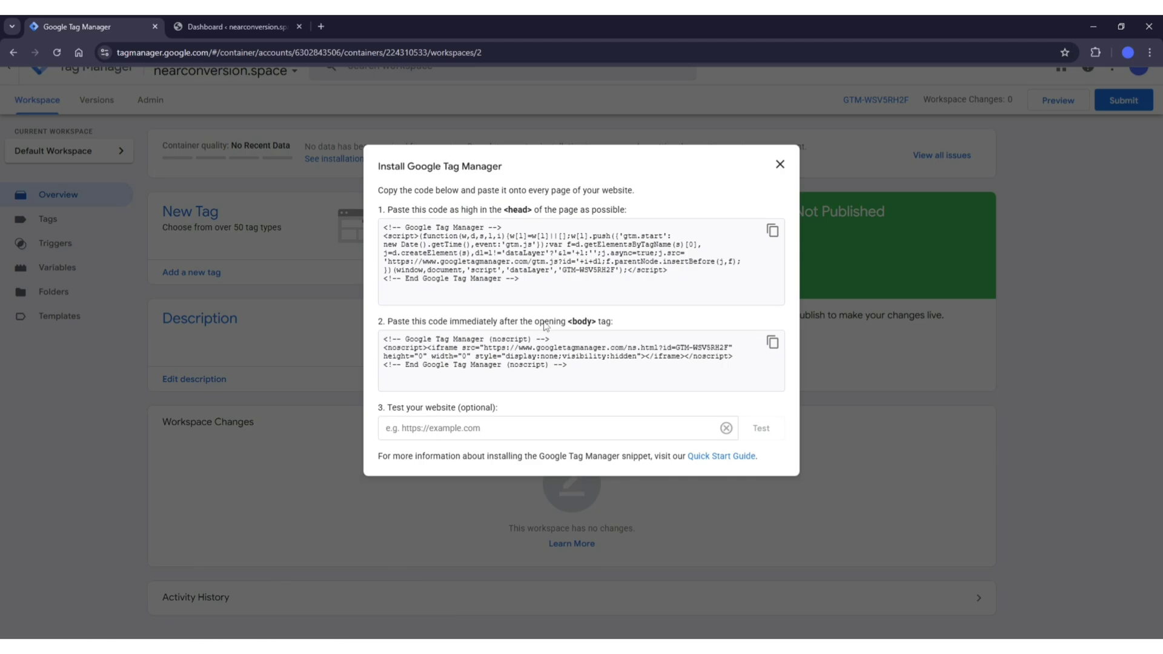
pyautogui.moveTo(535, 322); pyautogui.dragTo(591, 325)
pyautogui.click(591, 327)
# - Search the WordPress plugin directory for 'header footer' under Plugins > Add Plugin
pyautogui.click(224, 26)
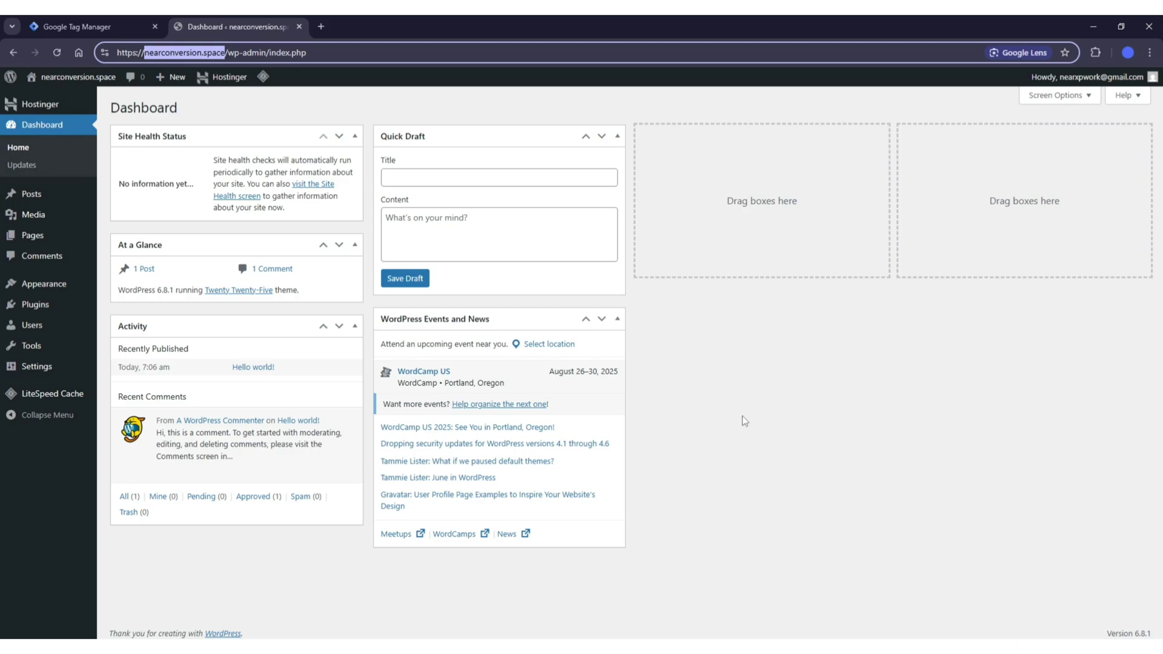
pyautogui.click(42, 306)
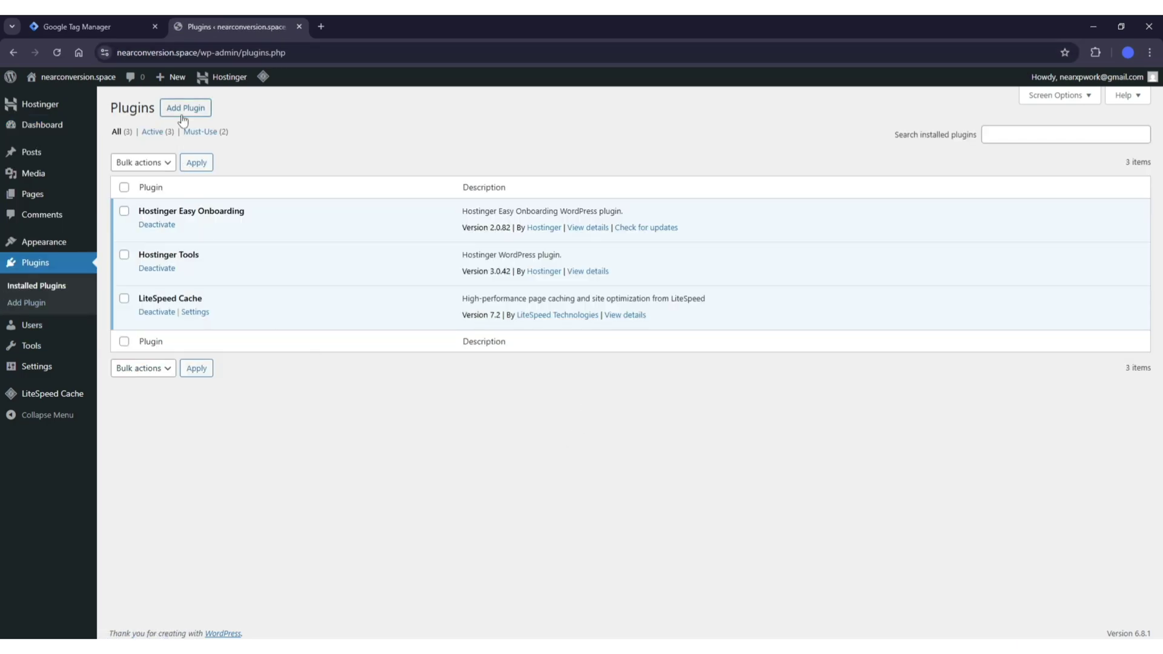
pyautogui.click(143, 24)
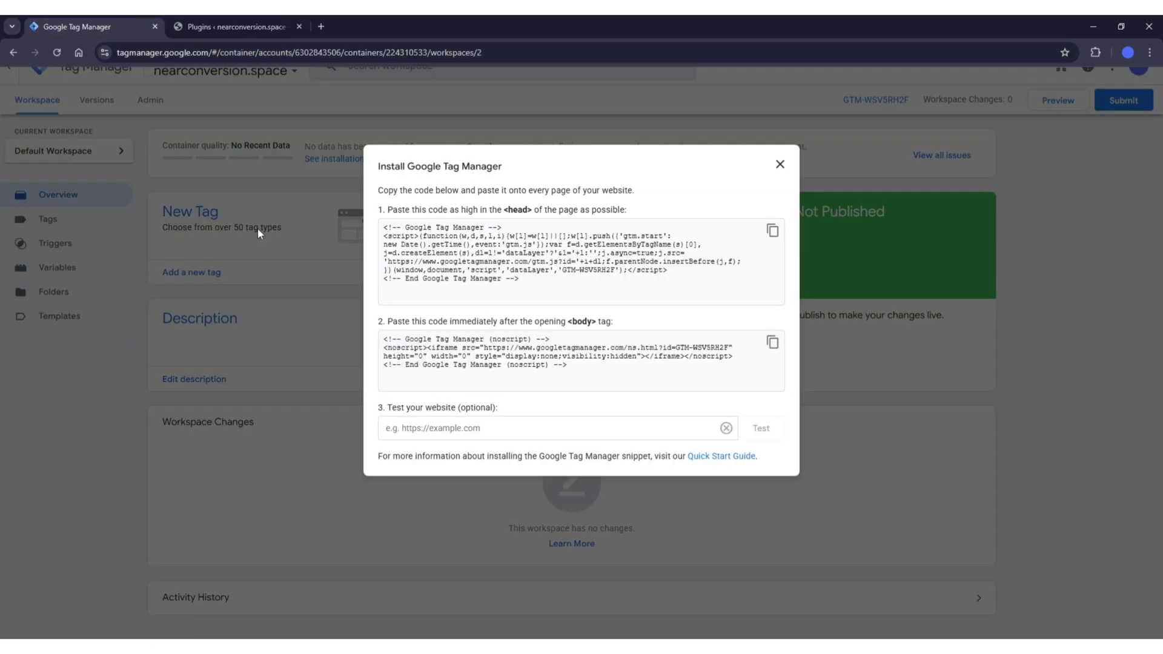
pyautogui.click(276, 25)
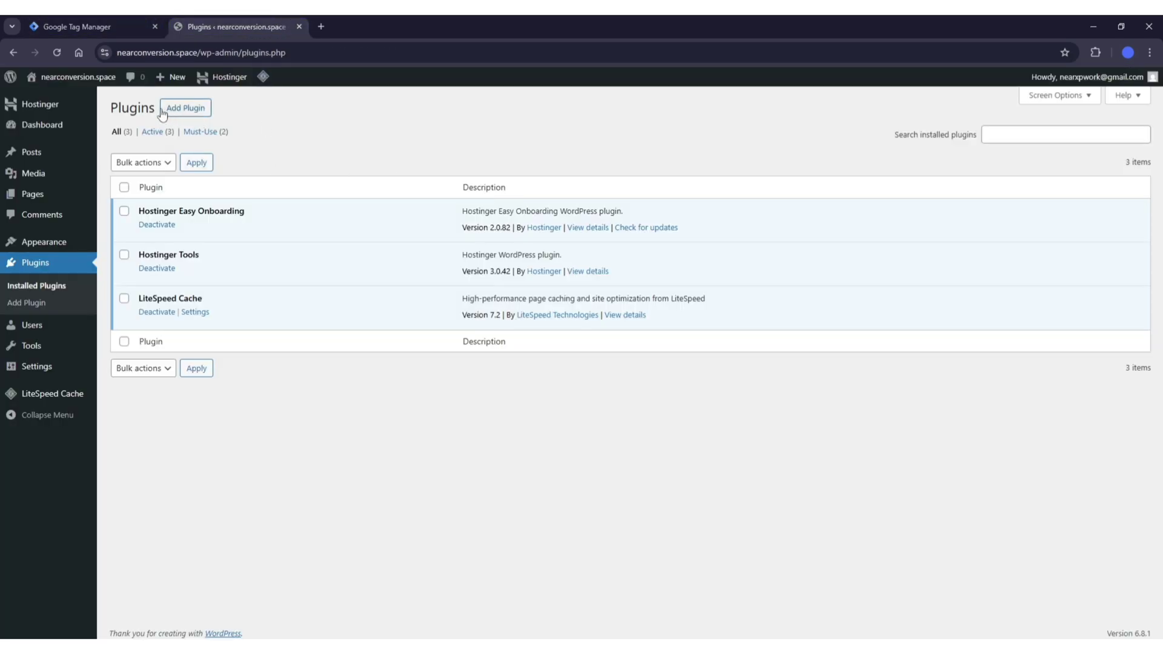
pyautogui.click(200, 112)
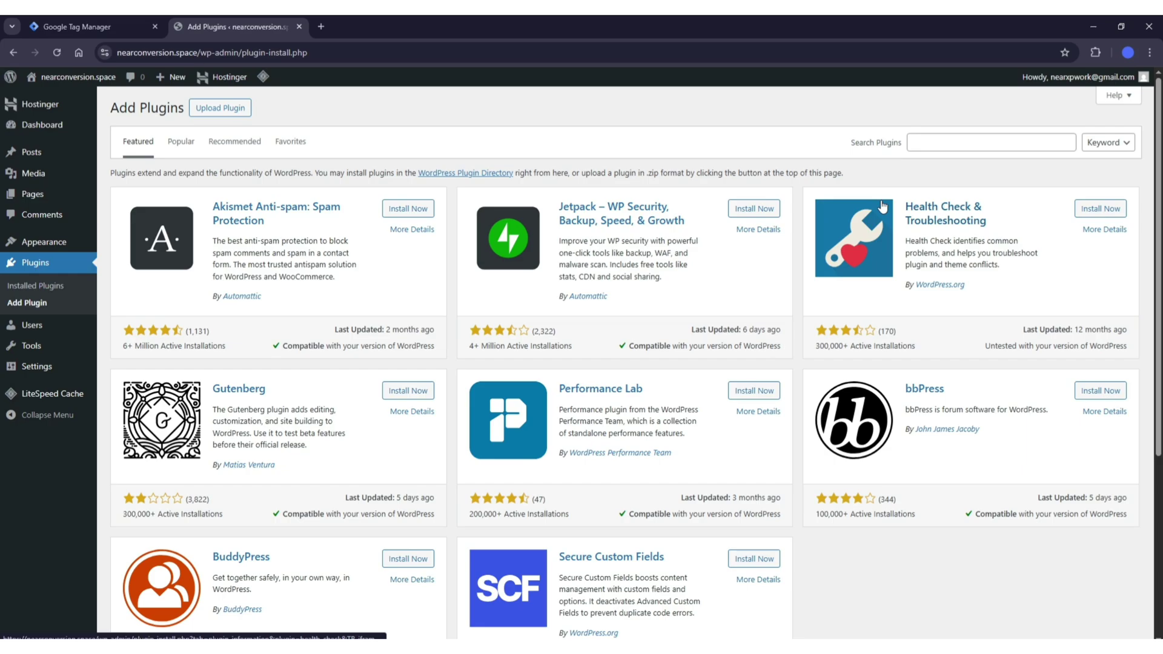
pyautogui.click(939, 143)
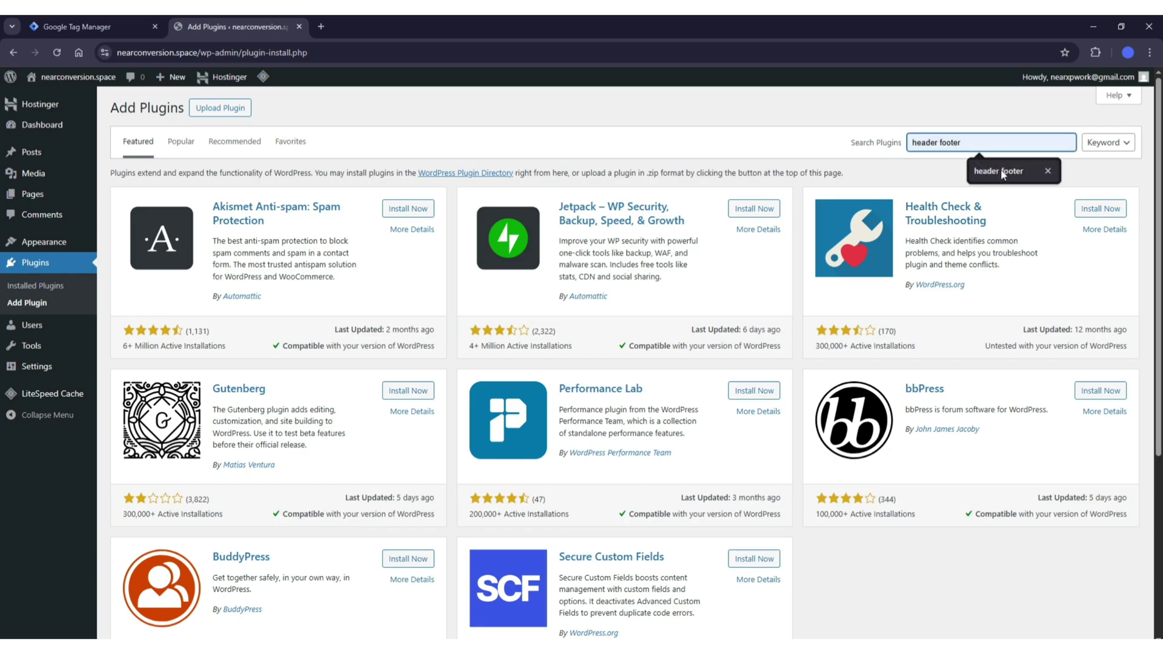
pyautogui.click(1001, 171)
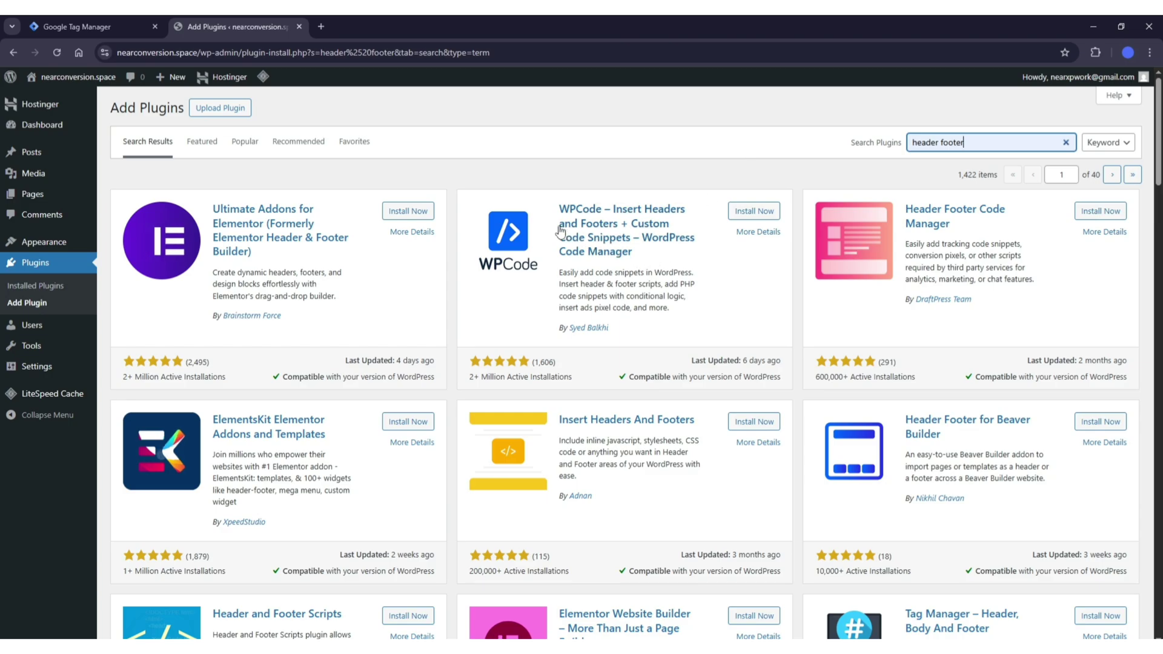
# - Install and activate WPCode Lite from its plugin details panel
pyautogui.click(611, 234)
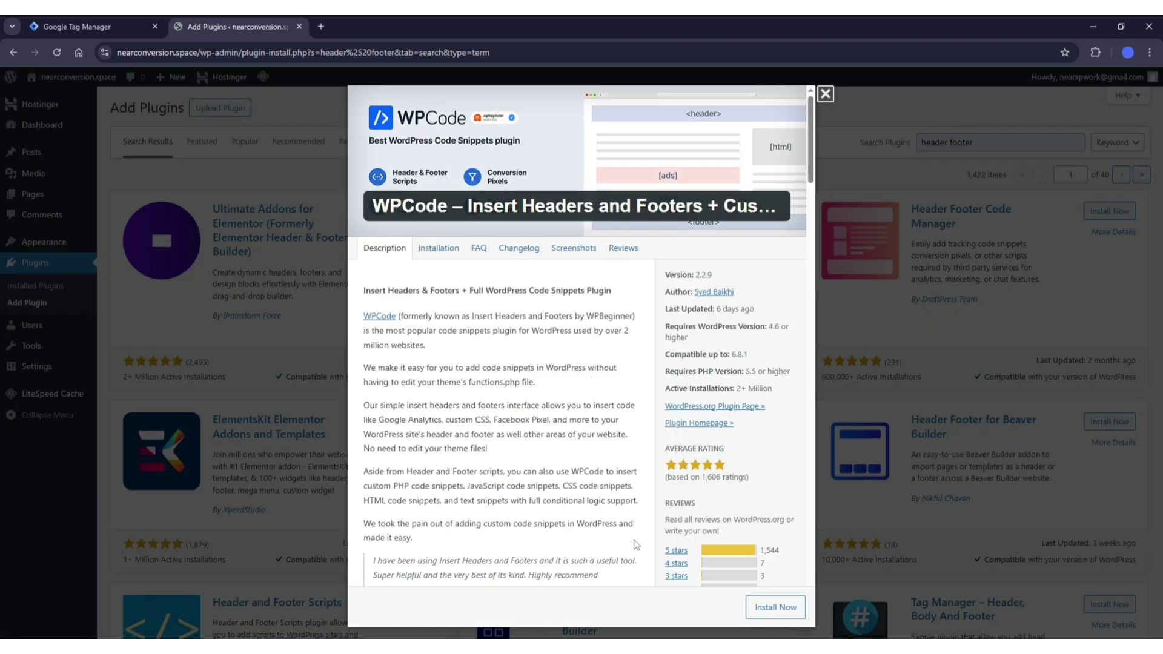
pyautogui.click(781, 612)
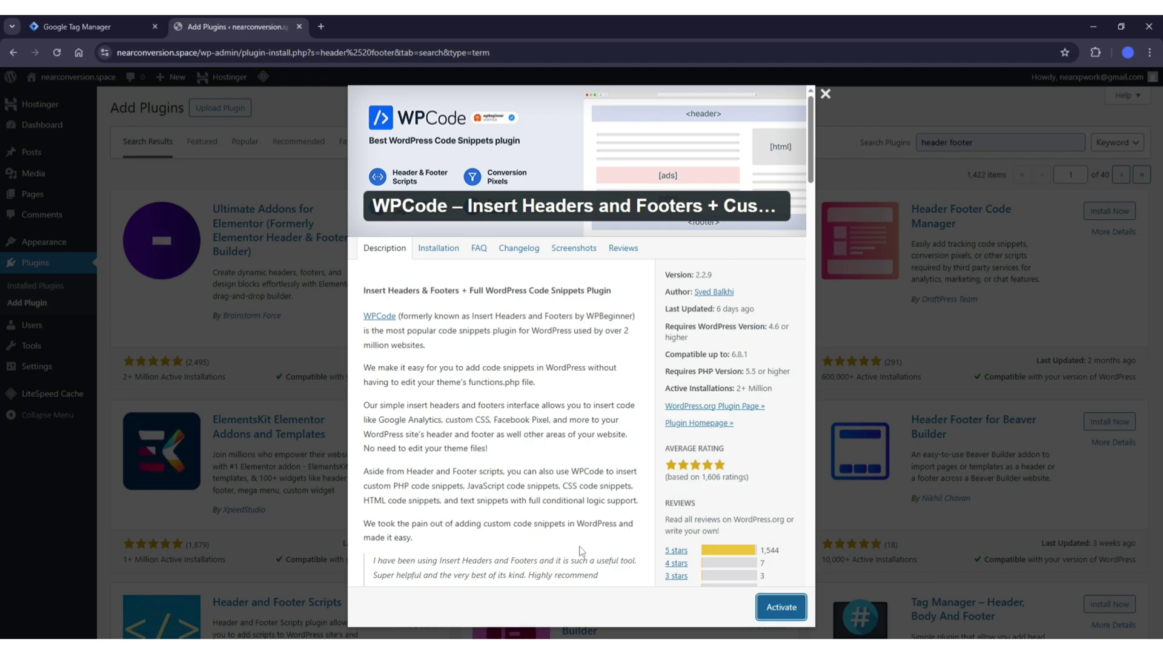
pyautogui.click(780, 609)
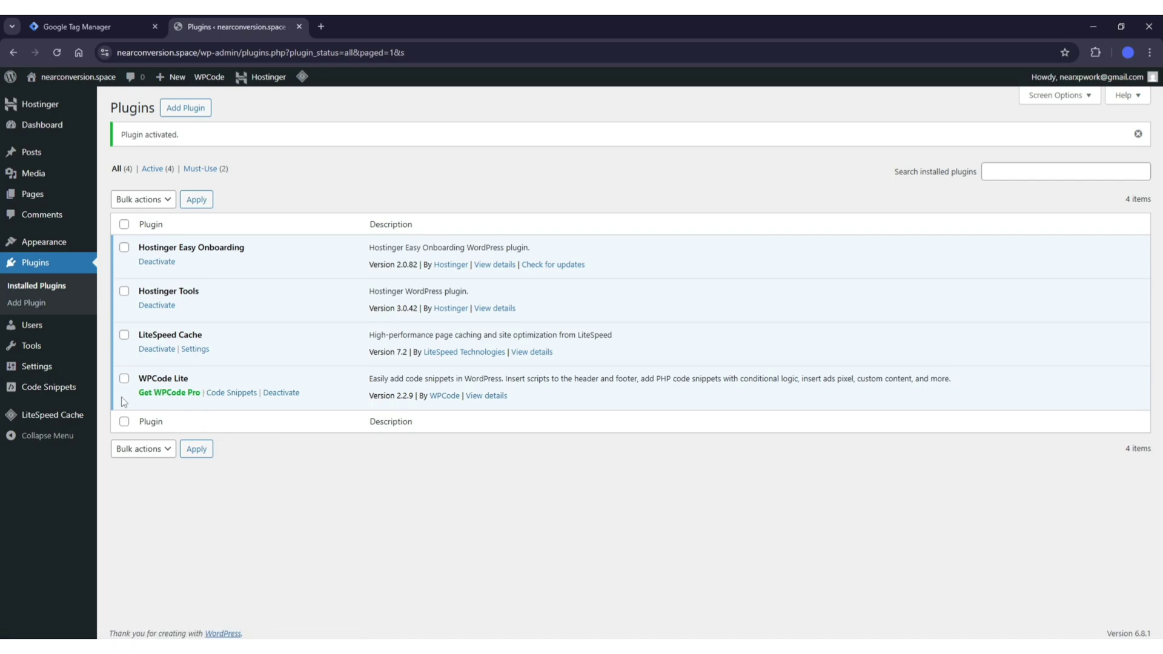
# - In WPCode's Global Header and Footer, replace the old Header code with GTM's head snippet
pyautogui.moveTo(44, 397)
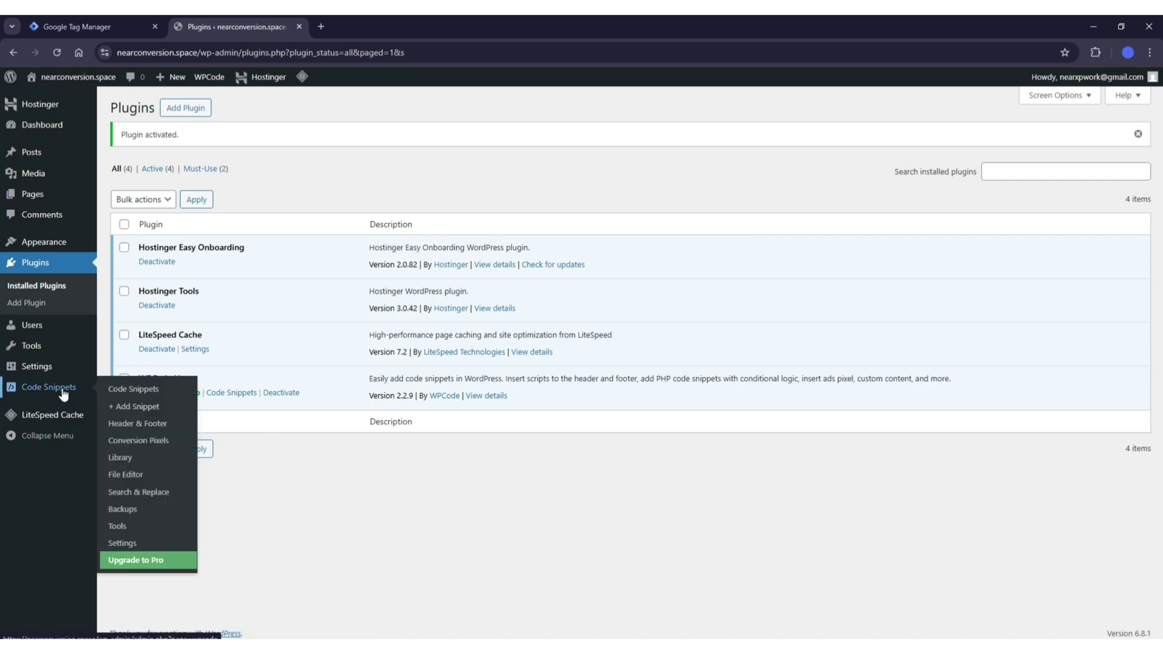
pyautogui.click(65, 394)
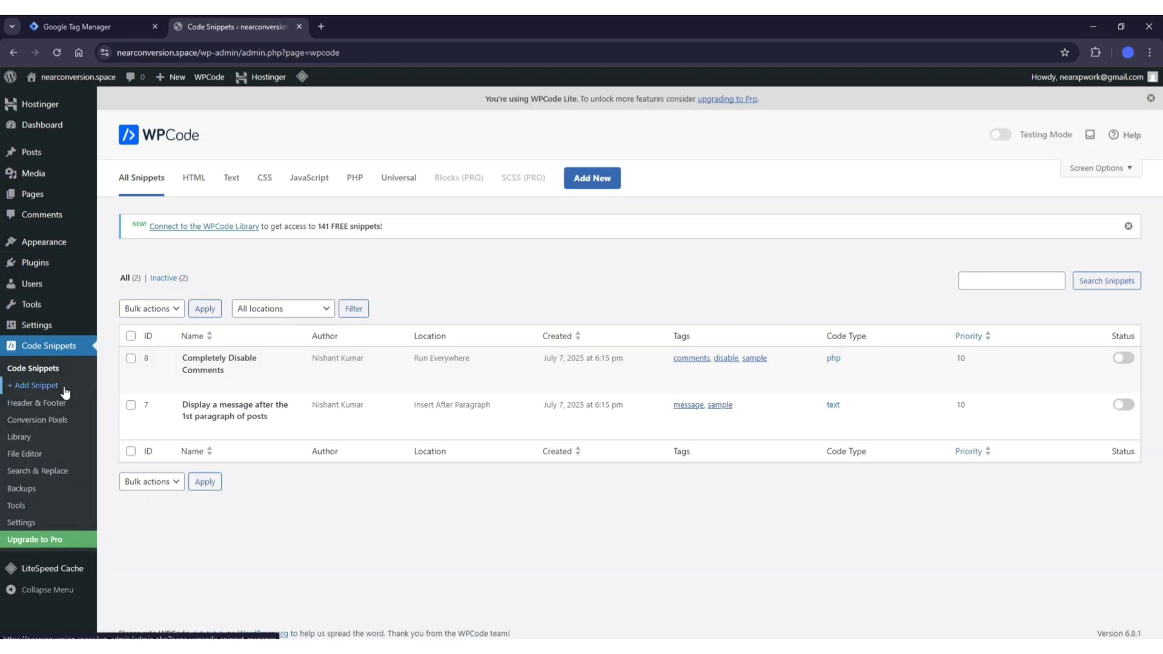
pyautogui.click(28, 404)
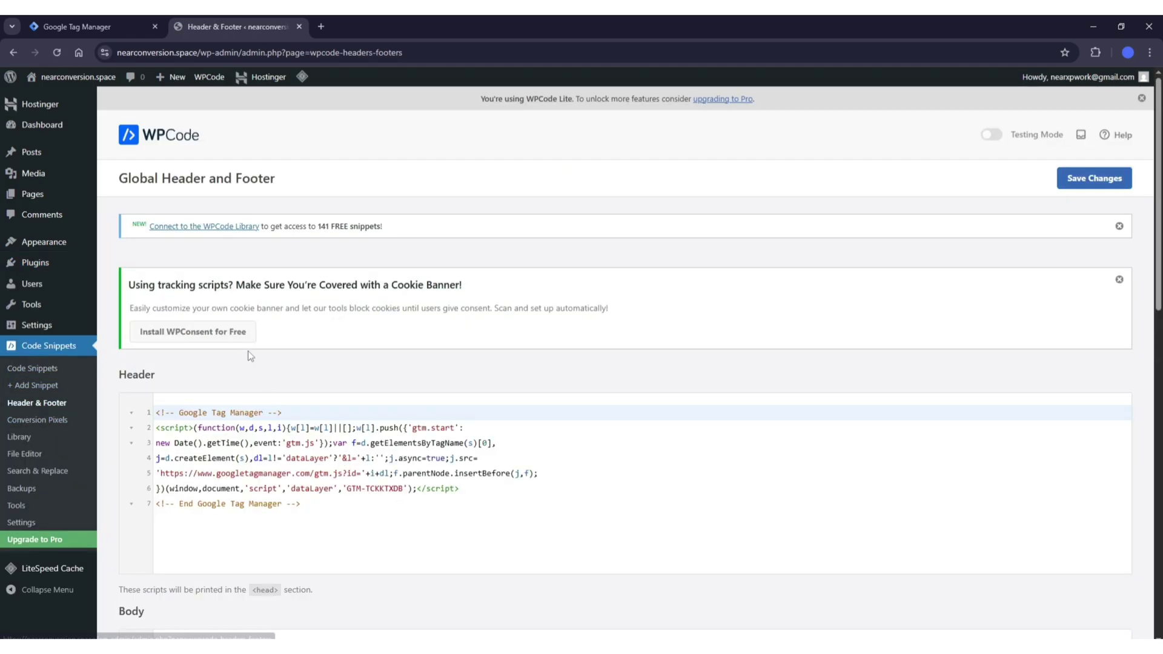
pyautogui.scroll(-3, 247, 354)
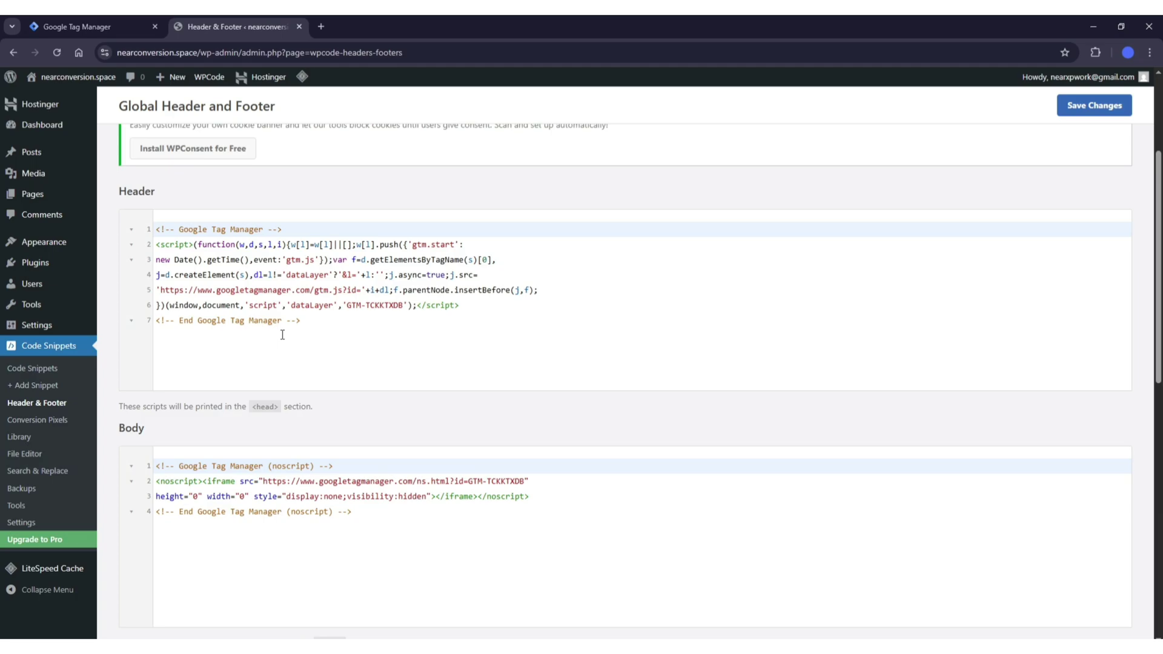
pyautogui.click(283, 335)
pyautogui.hotkey('ctrl', 'a')
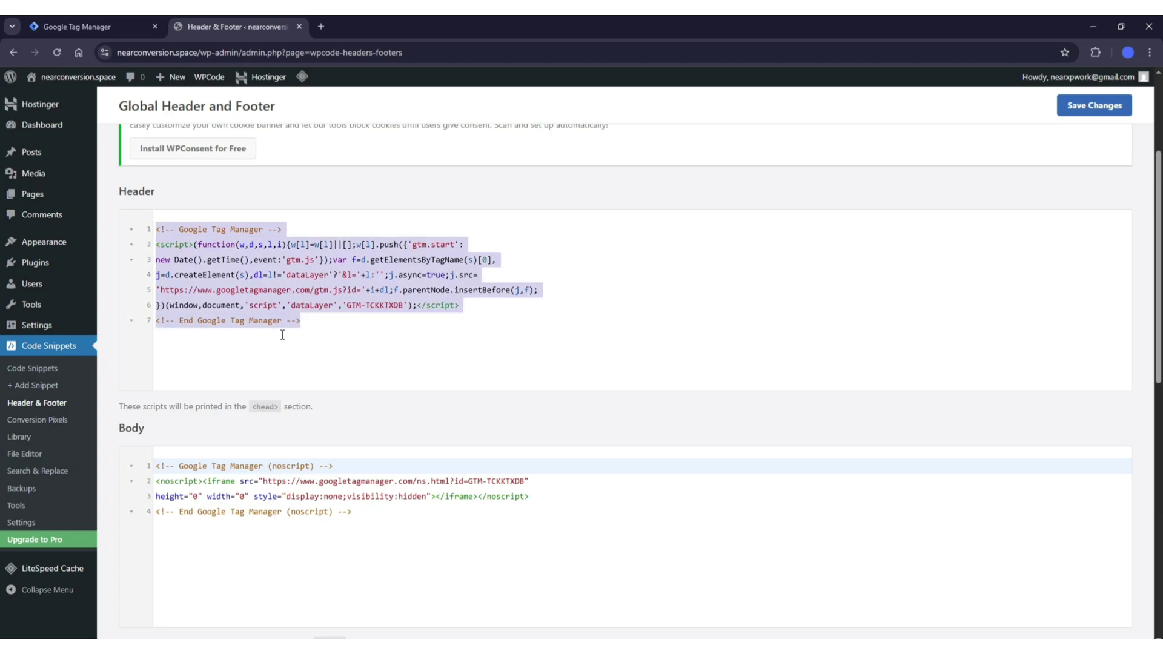
pyautogui.press('BackSpace')
pyautogui.click(91, 24)
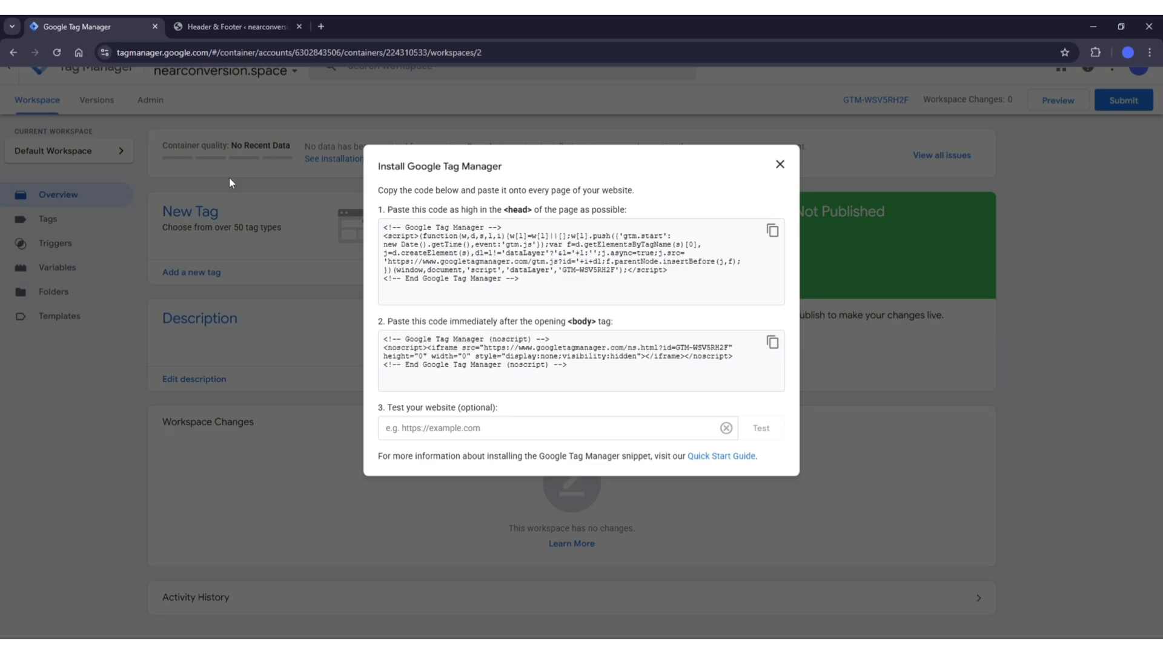
pyautogui.click(771, 232)
pyautogui.click(267, 27)
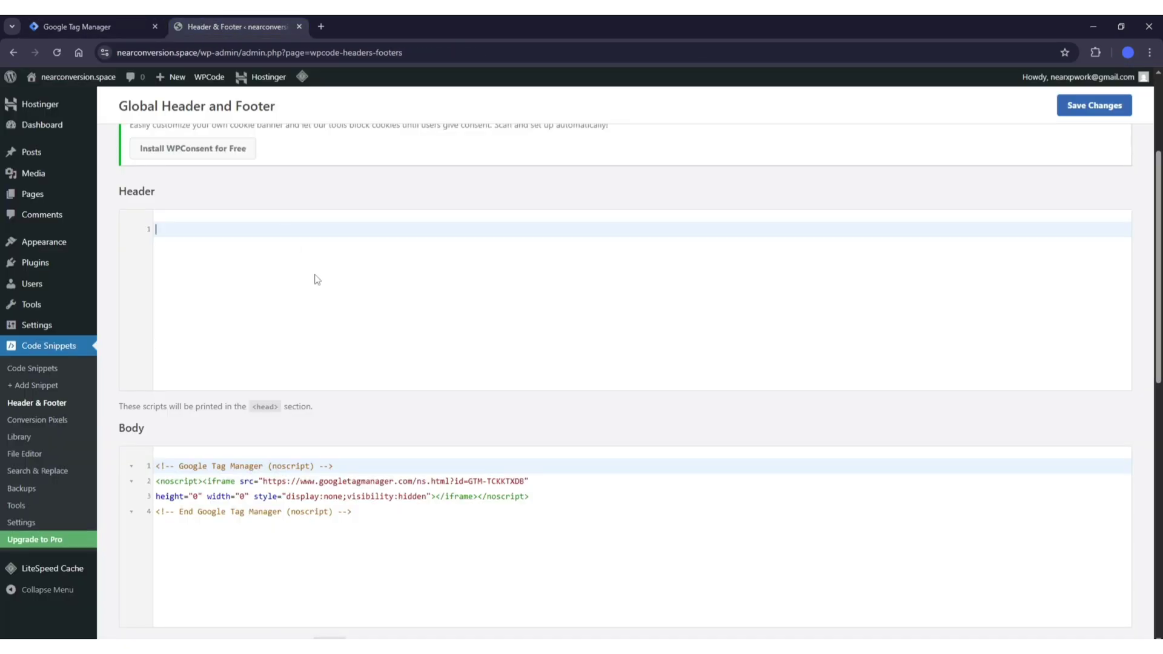
pyautogui.hotkey('ctrl', 'v')
# - Replace the old Body code with GTM's body noscript snippet
pyautogui.scroll(-2, 253, 420)
pyautogui.click(253, 423)
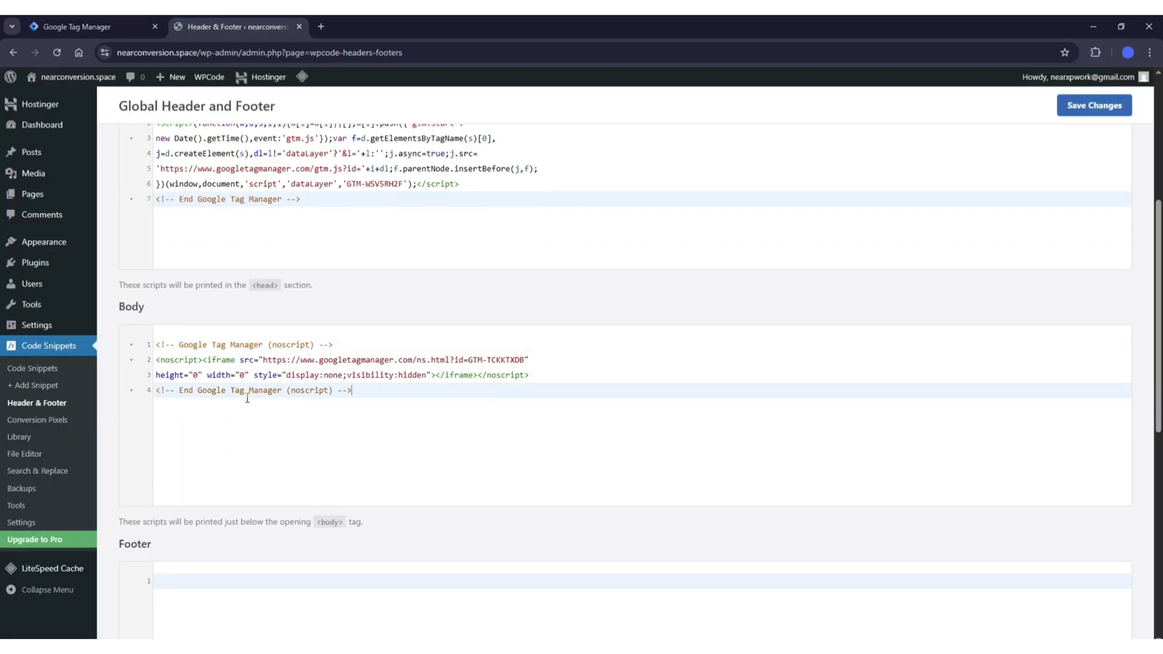
pyautogui.hotkey('ctrl', 'a')
pyautogui.press('BackSpace')
pyautogui.click(91, 27)
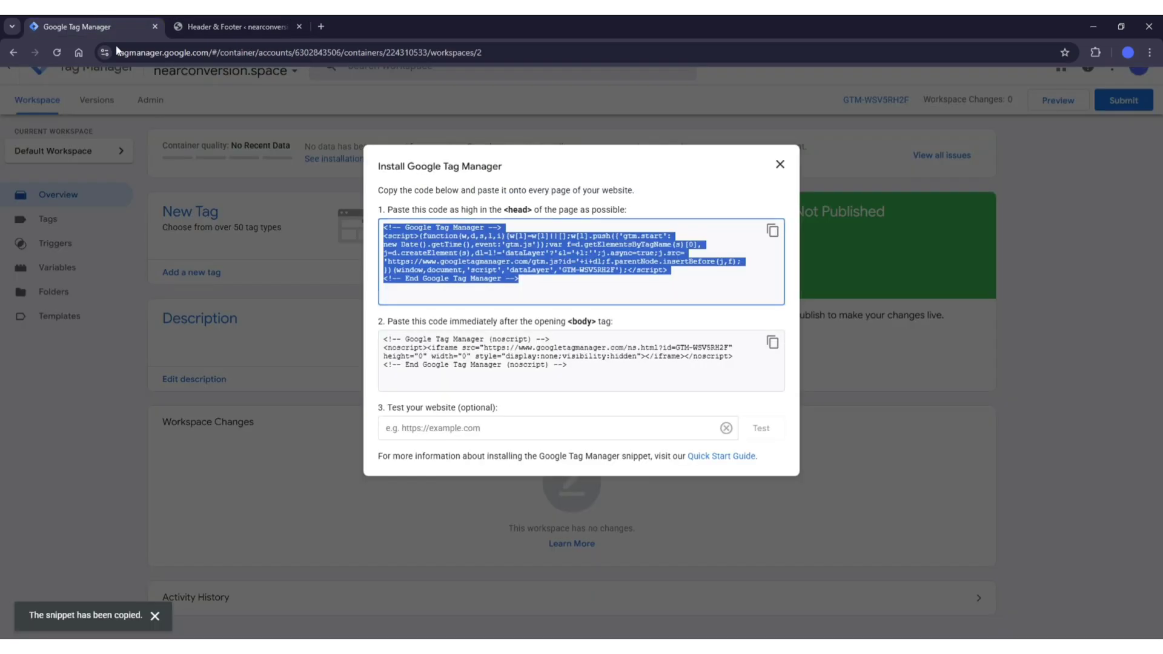
pyautogui.click(514, 351)
pyautogui.hotkey('ctrl', 'a')
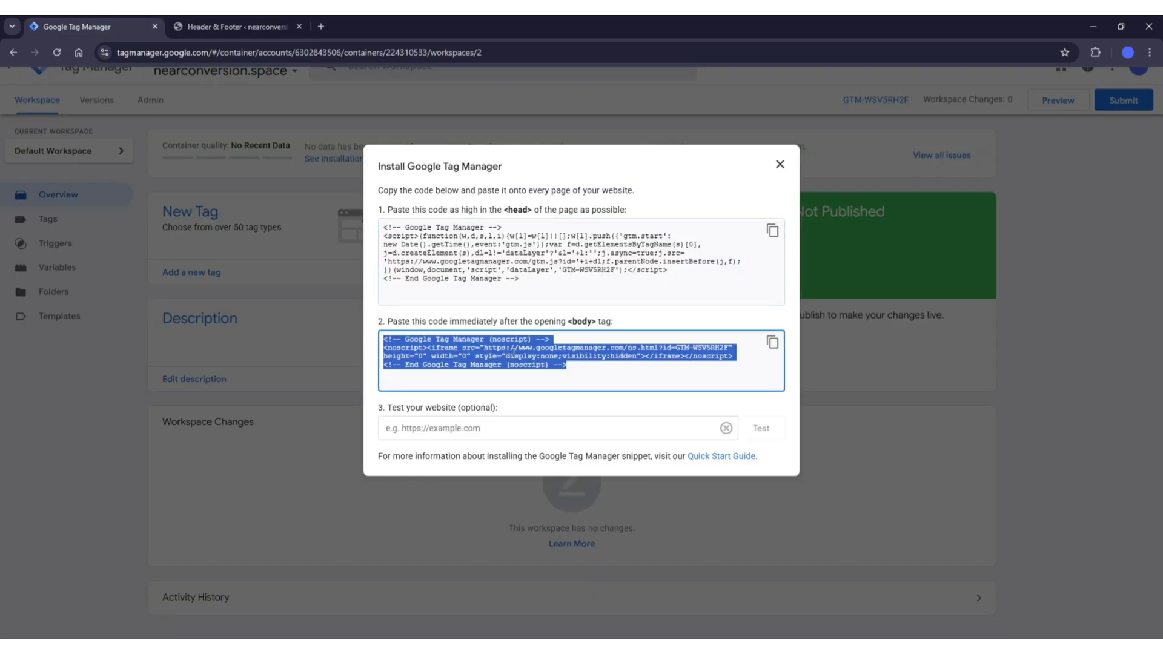
pyautogui.click(295, 20)
pyautogui.hotkey('ctrl', 'v')
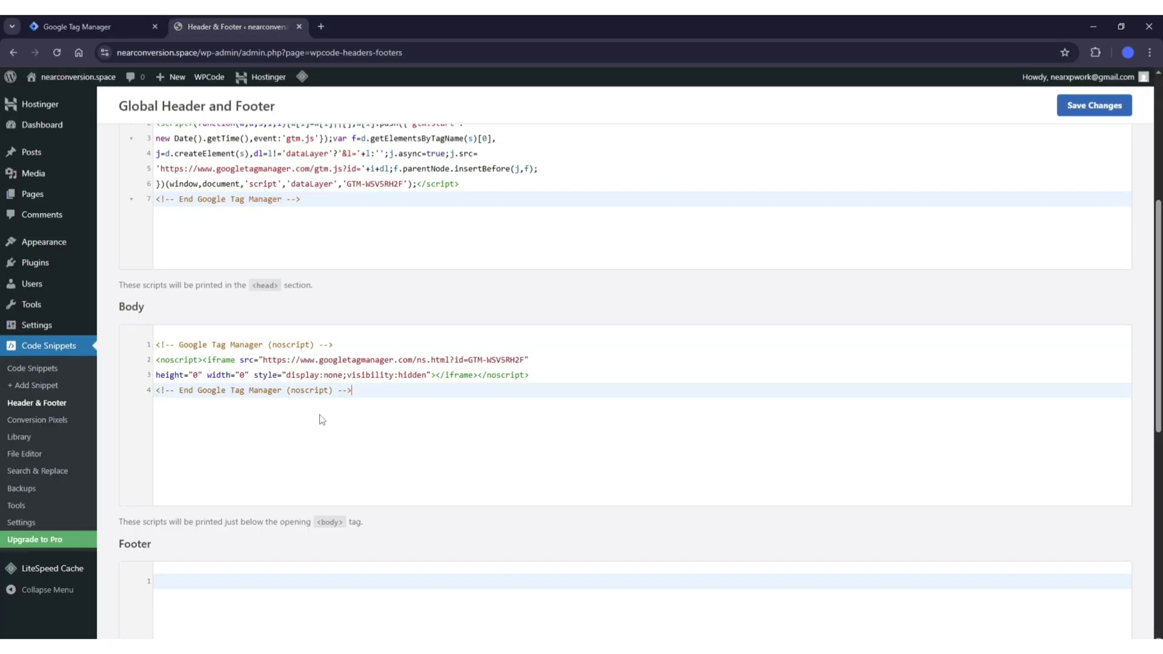
pyautogui.scroll(3, 426, 352)
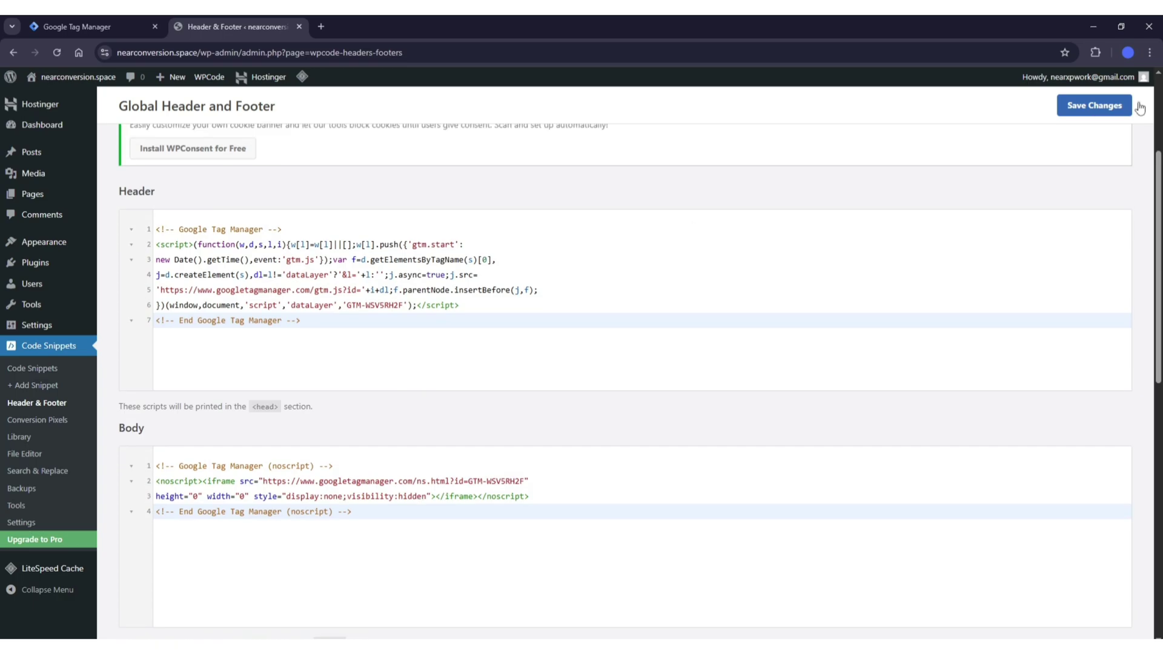
# - Save the WPCode scripts, close GTM's install dialog, and note container ID GTM-WSV5RH2F
pyautogui.click(1078, 109)
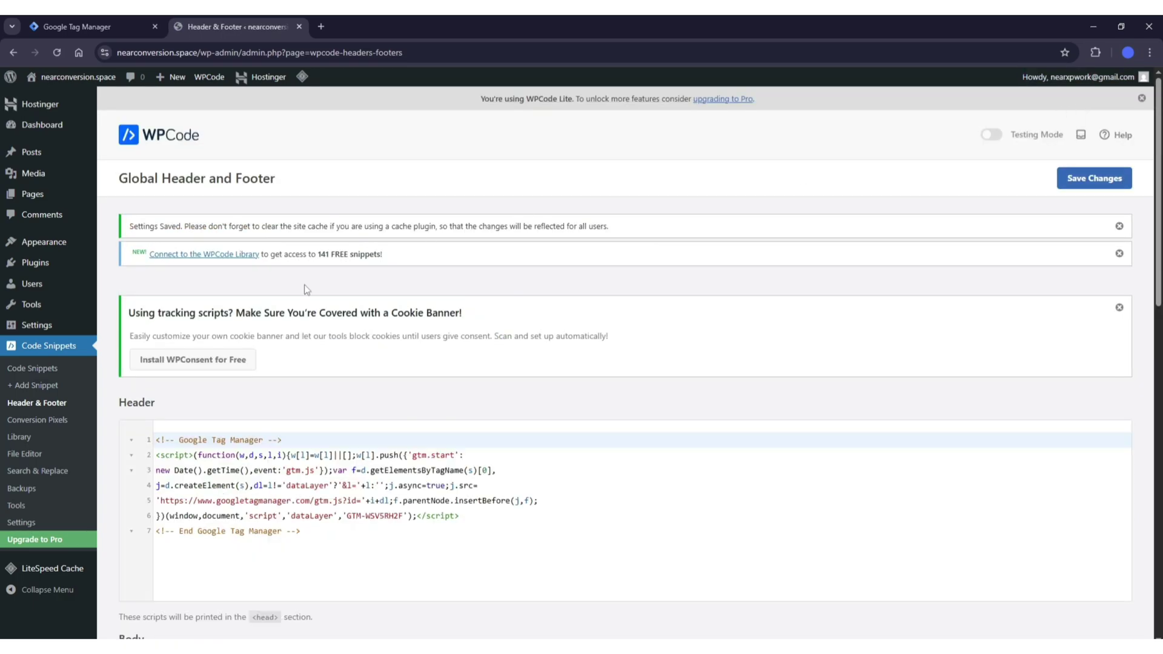
pyautogui.scroll(-3, 252, 361)
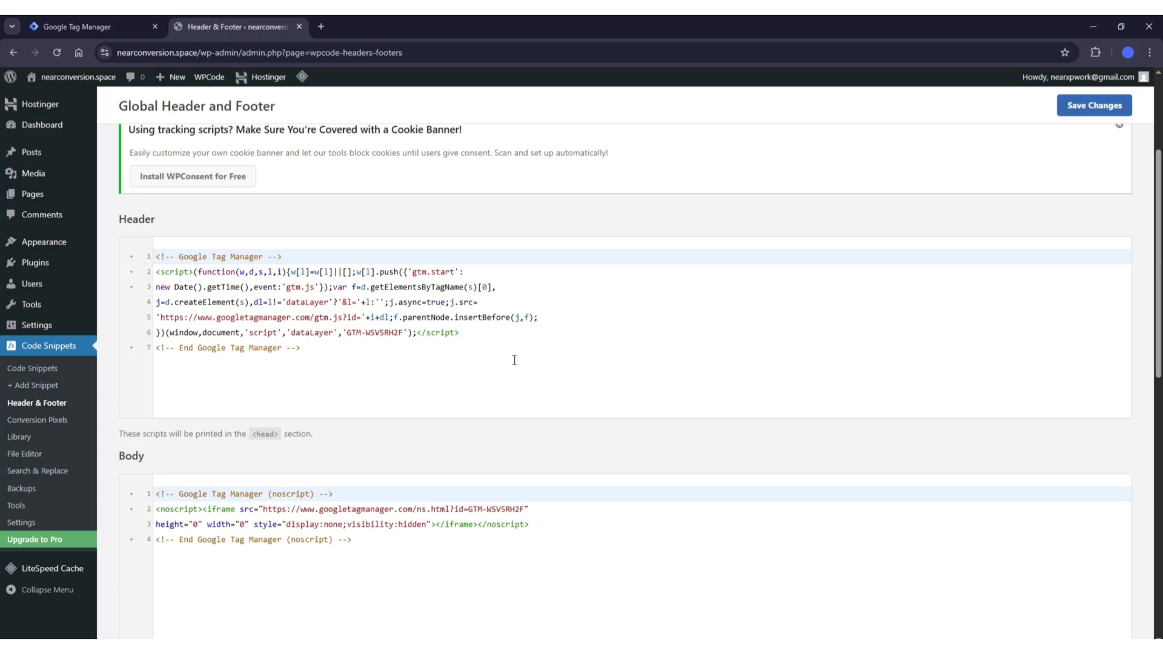
pyautogui.click(95, 22)
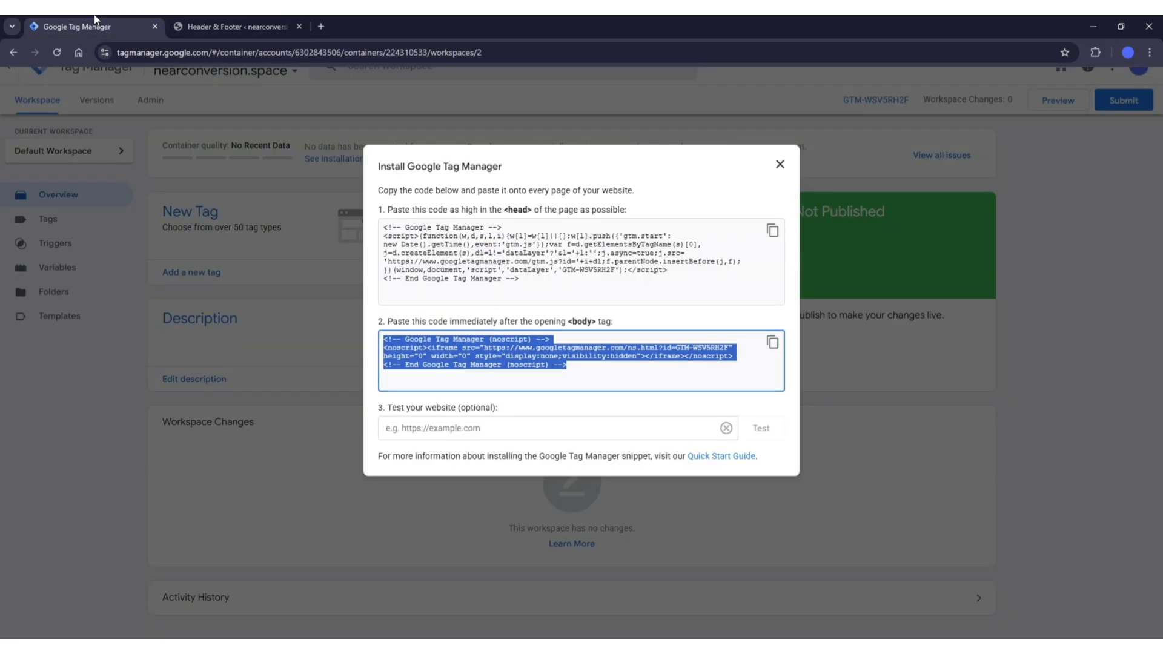
pyautogui.click(498, 201)
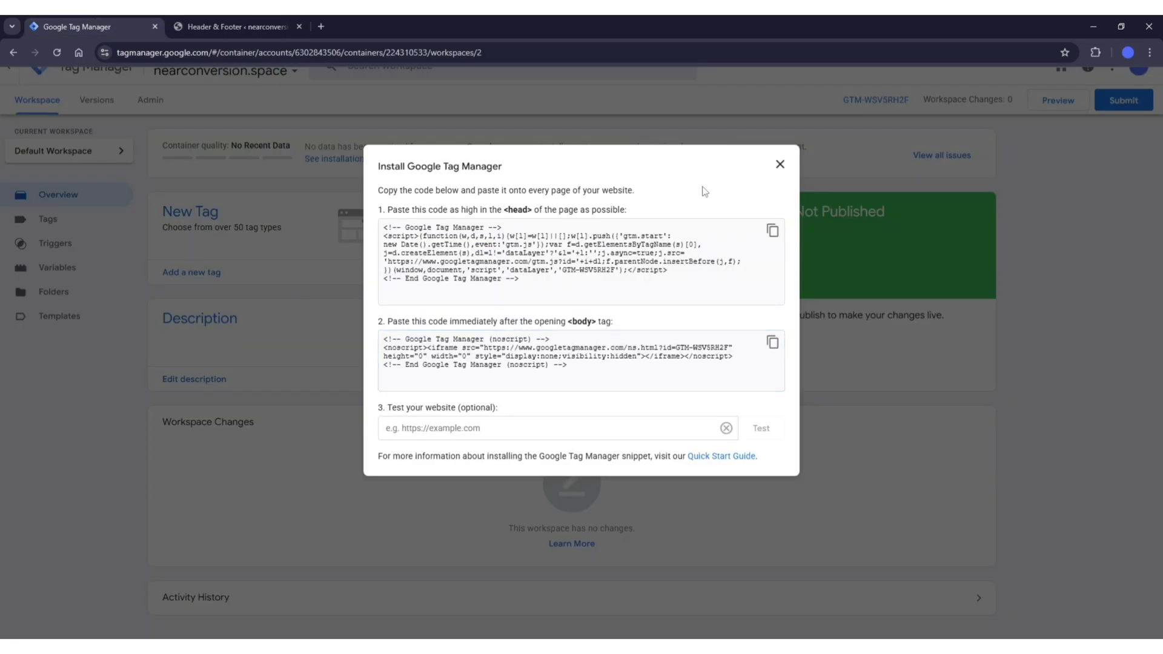
pyautogui.click(780, 165)
pyautogui.scroll(1, 249, 328)
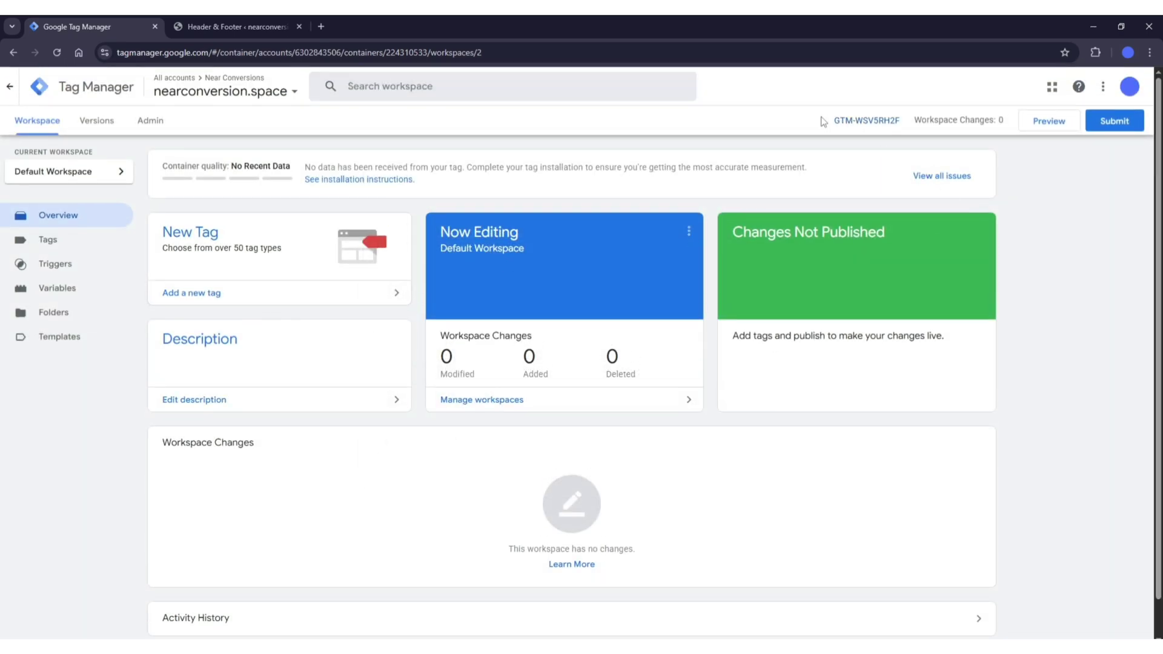
pyautogui.moveTo(834, 126); pyautogui.dragTo(902, 127)
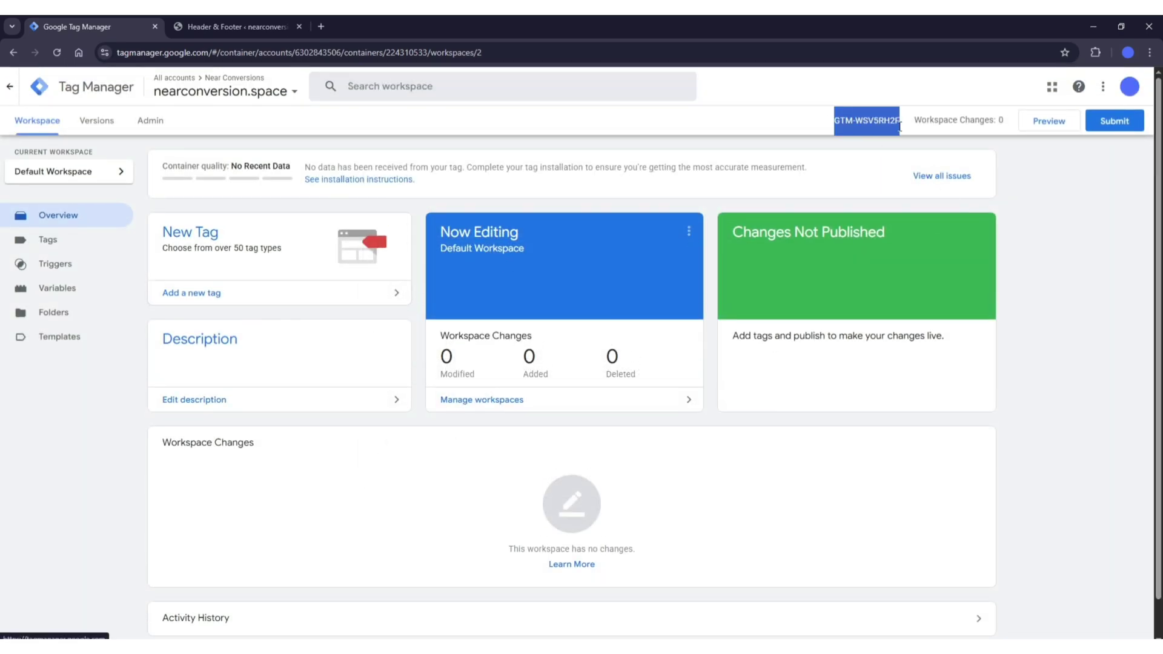
# - Confirm the header snippet's ID matches GTM-WSV5RH2F and save the scripts again
pyautogui.click(721, 128)
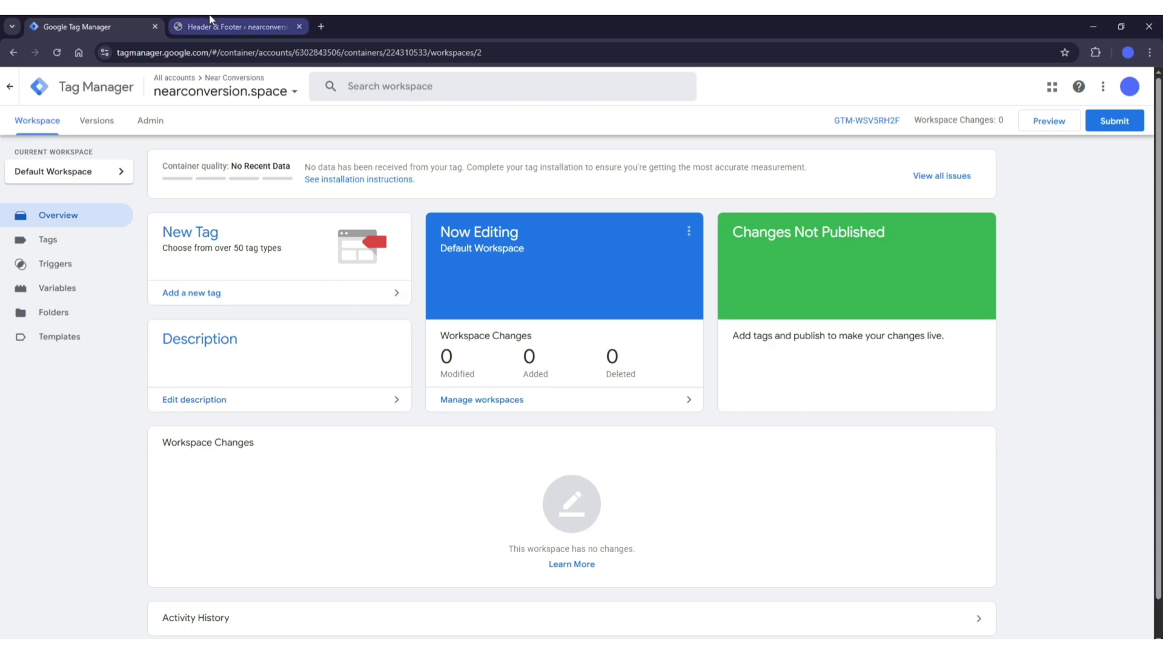
pyautogui.click(184, 28)
pyautogui.moveTo(349, 332); pyautogui.dragTo(396, 333)
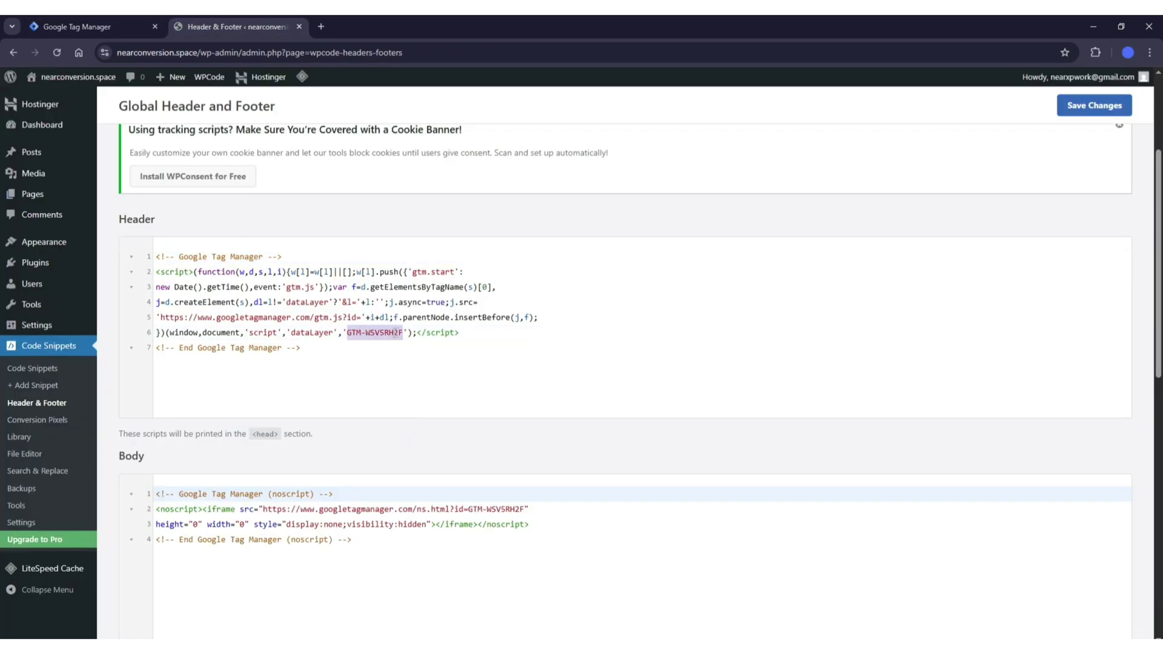
pyautogui.click(119, 21)
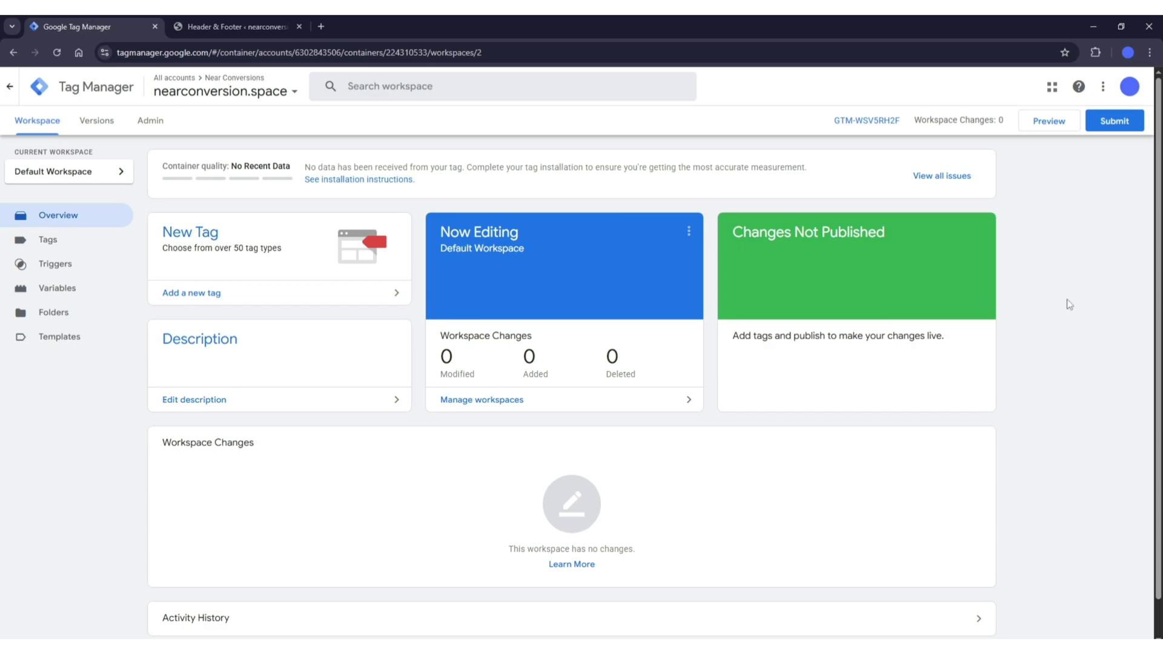
pyautogui.click(279, 24)
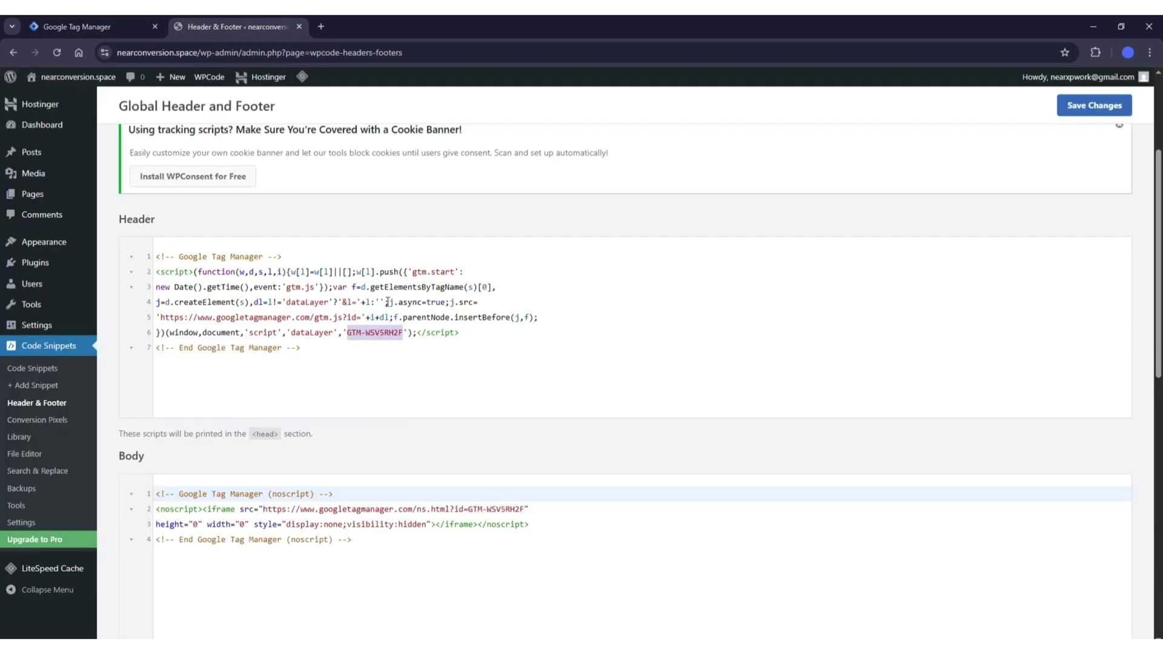
pyautogui.click(1097, 105)
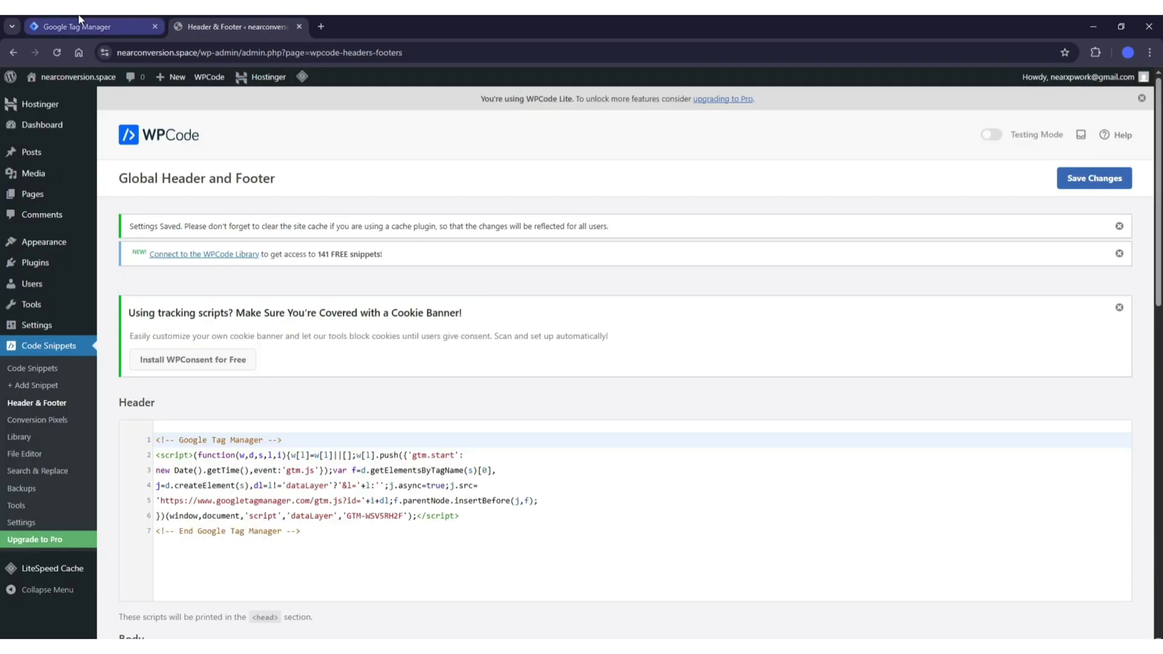
pyautogui.click(82, 24)
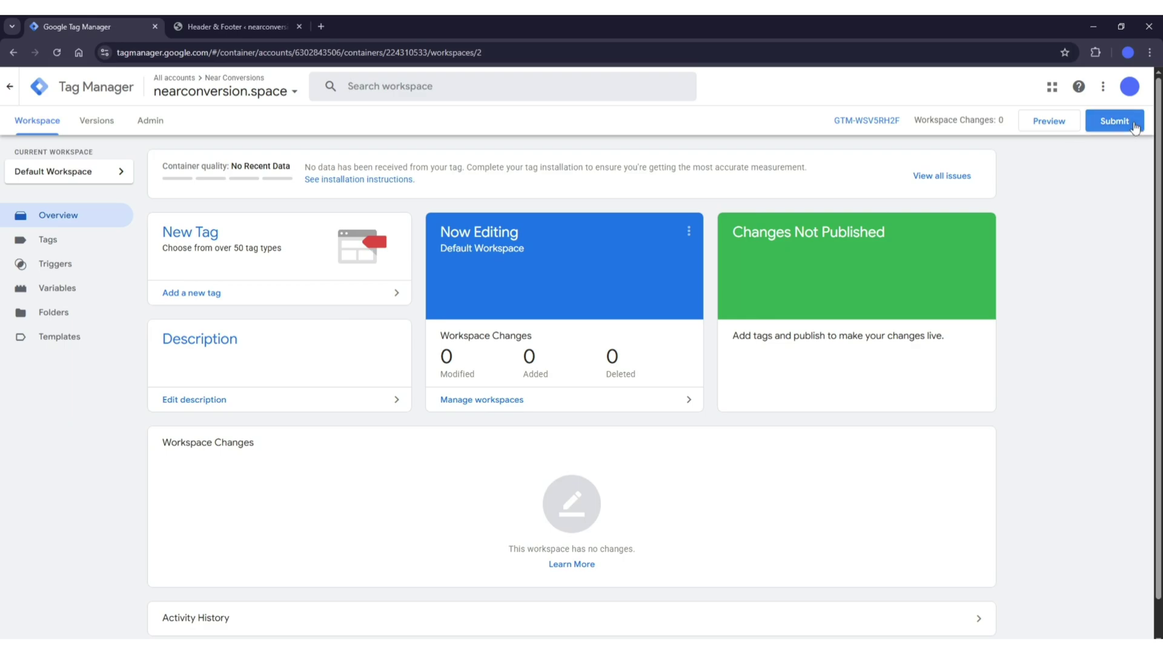
# - Submit and publish the workspace as Version 2 without a description, then start Preview
pyautogui.click(1115, 121)
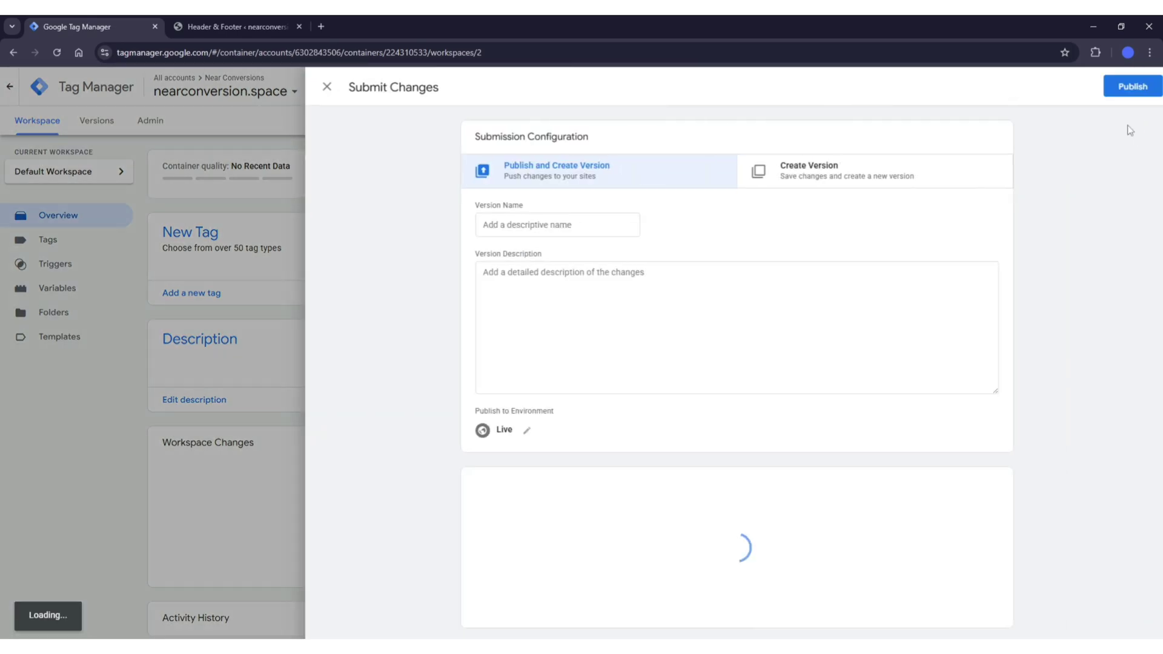
pyautogui.click(1117, 86)
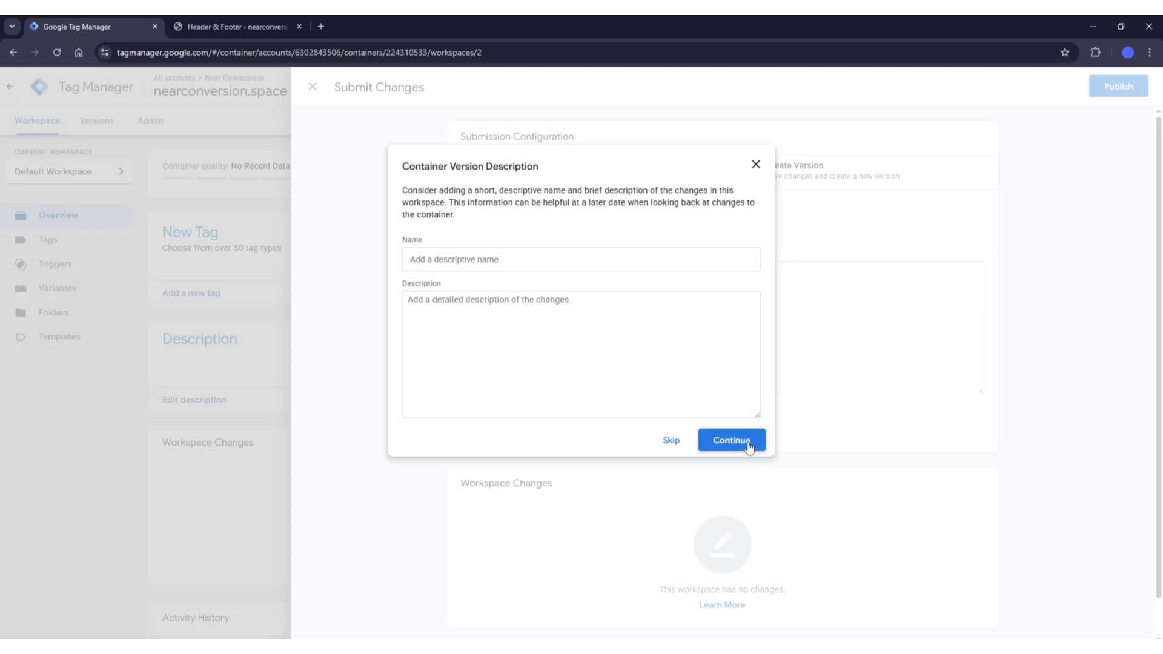
pyautogui.click(736, 441)
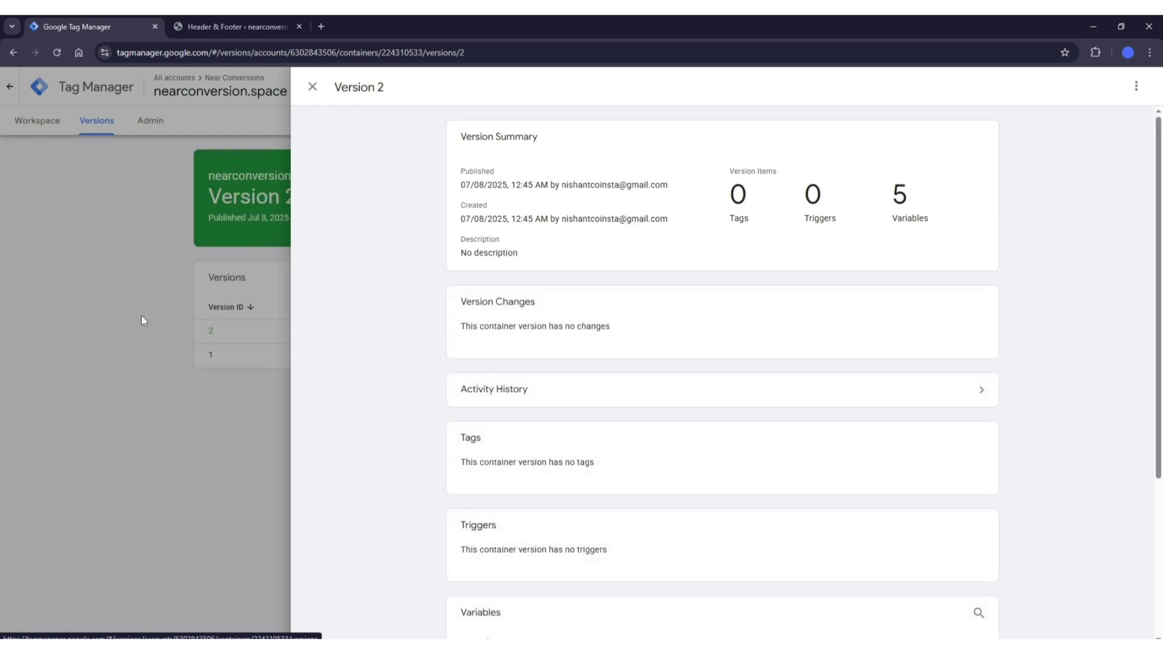
pyautogui.click(140, 315)
pyautogui.click(37, 129)
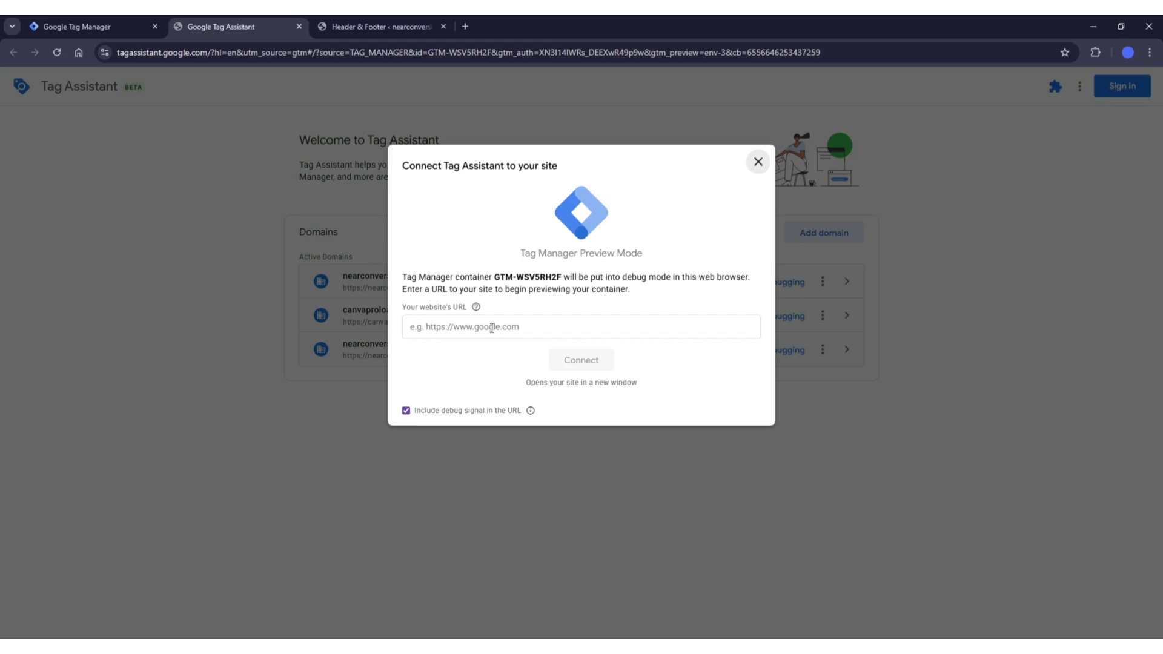
pyautogui.click(492, 327)
pyautogui.click(369, 27)
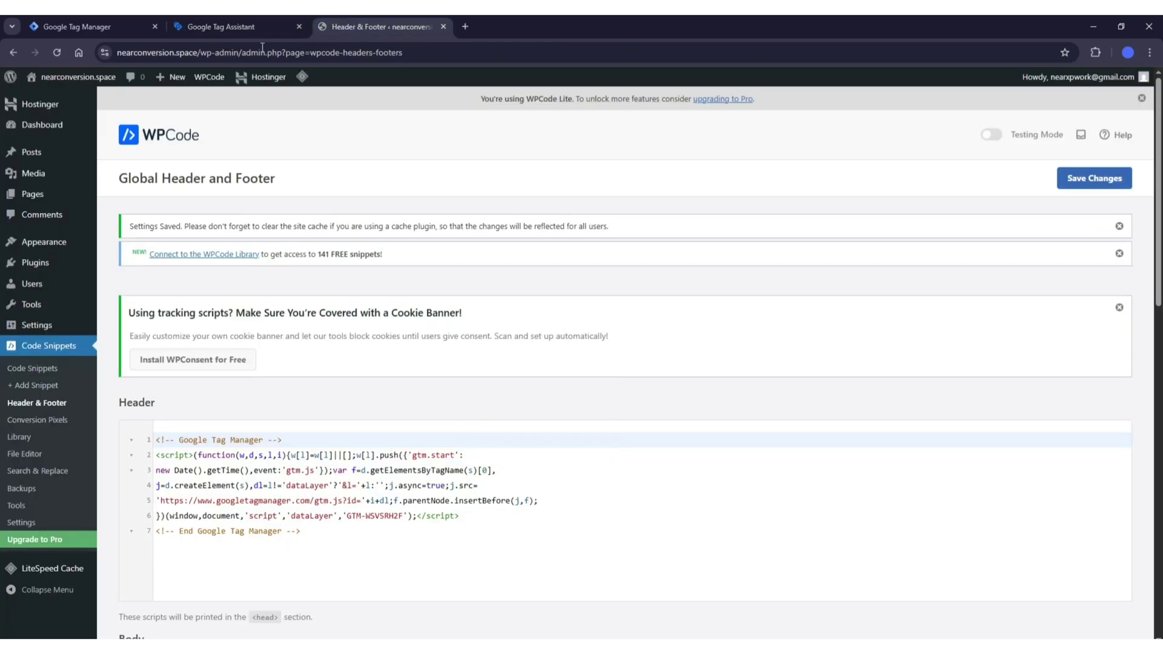
pyautogui.click(244, 52)
pyautogui.click(244, 52)
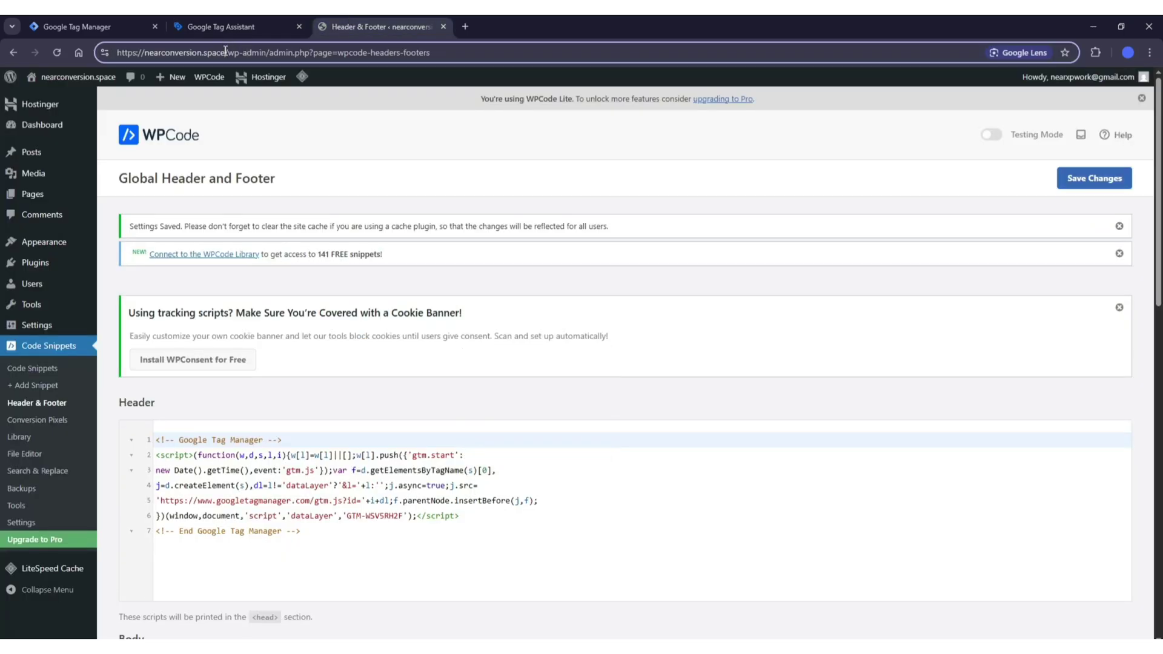
pyautogui.moveTo(225, 52); pyautogui.dragTo(116, 52)
pyautogui.rightClick(223, 54)
pyautogui.click(267, 107)
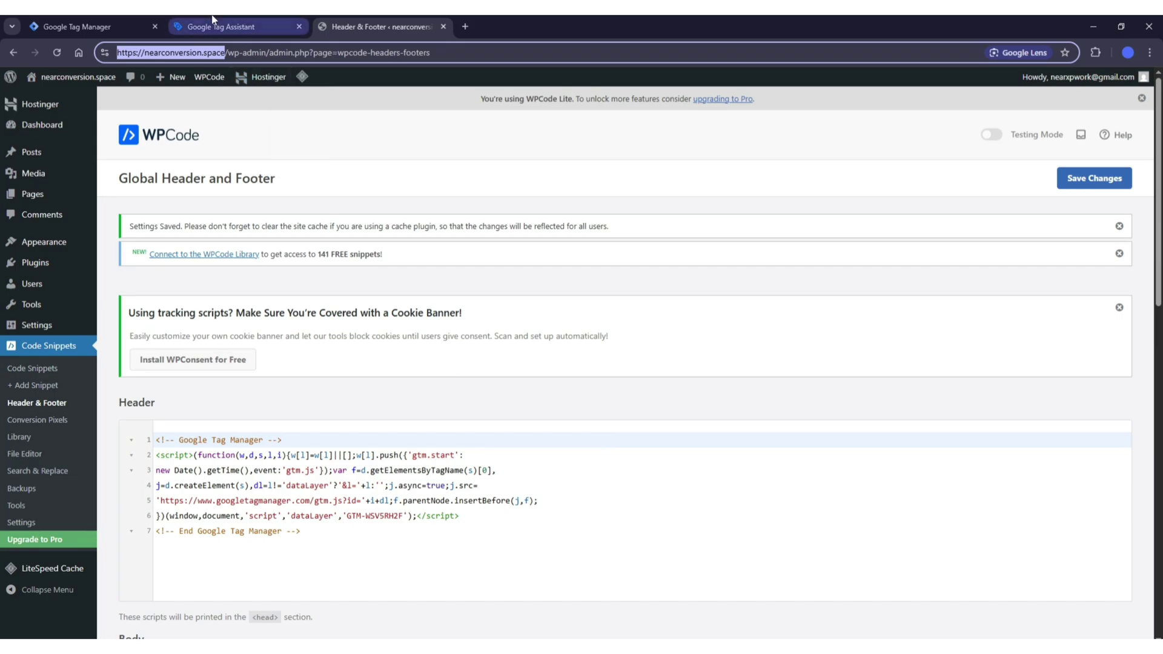
pyautogui.click(214, 23)
pyautogui.click(608, 326)
pyautogui.hotkey('ctrl', 'v')
pyautogui.click(462, 382)
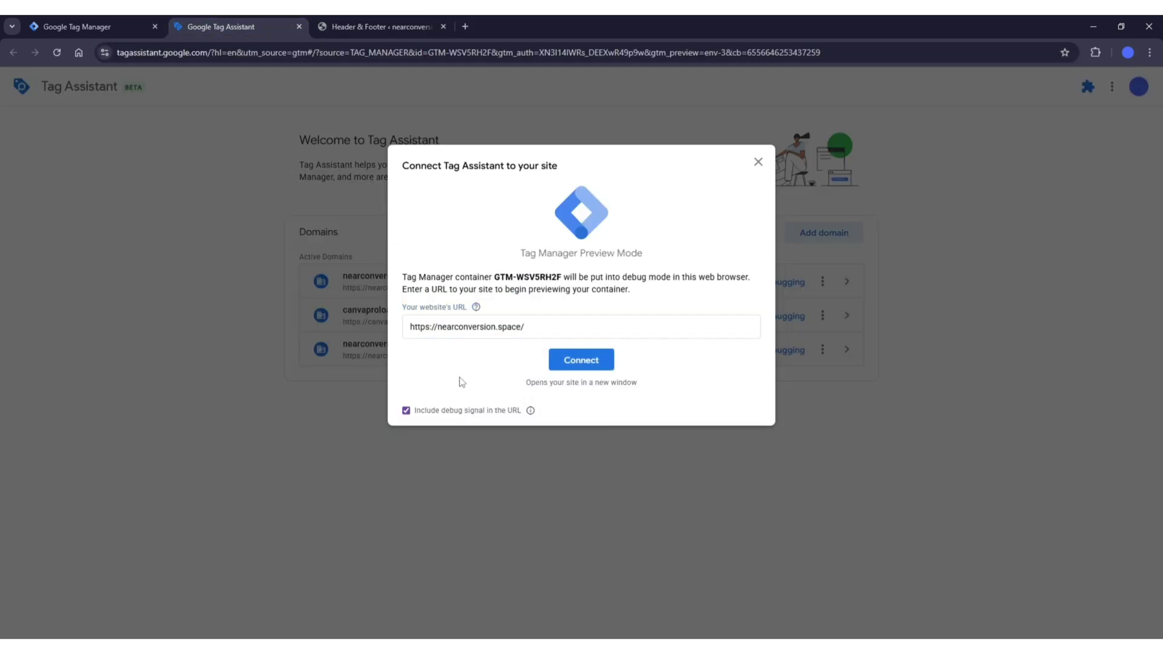
pyautogui.click(597, 367)
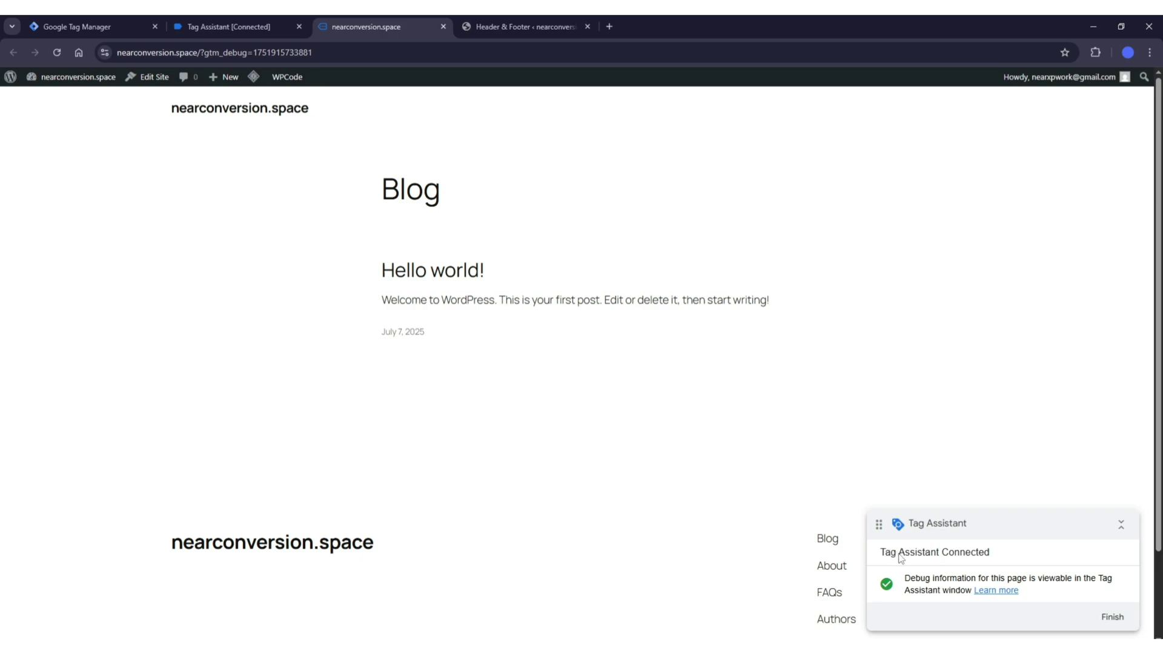
# - In the Tag Assistant debug window, dismiss Connected! and check the found container GTM-WSV5RH2F
pyautogui.moveTo(902, 523); pyautogui.dragTo(810, 404)
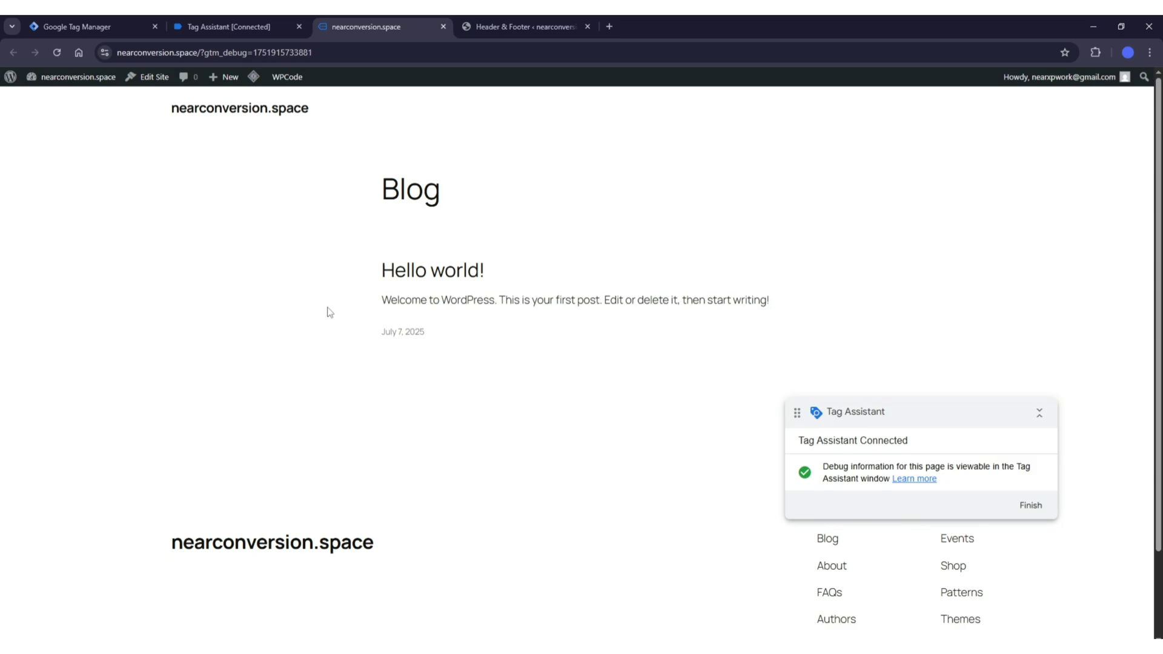
pyautogui.click(200, 23)
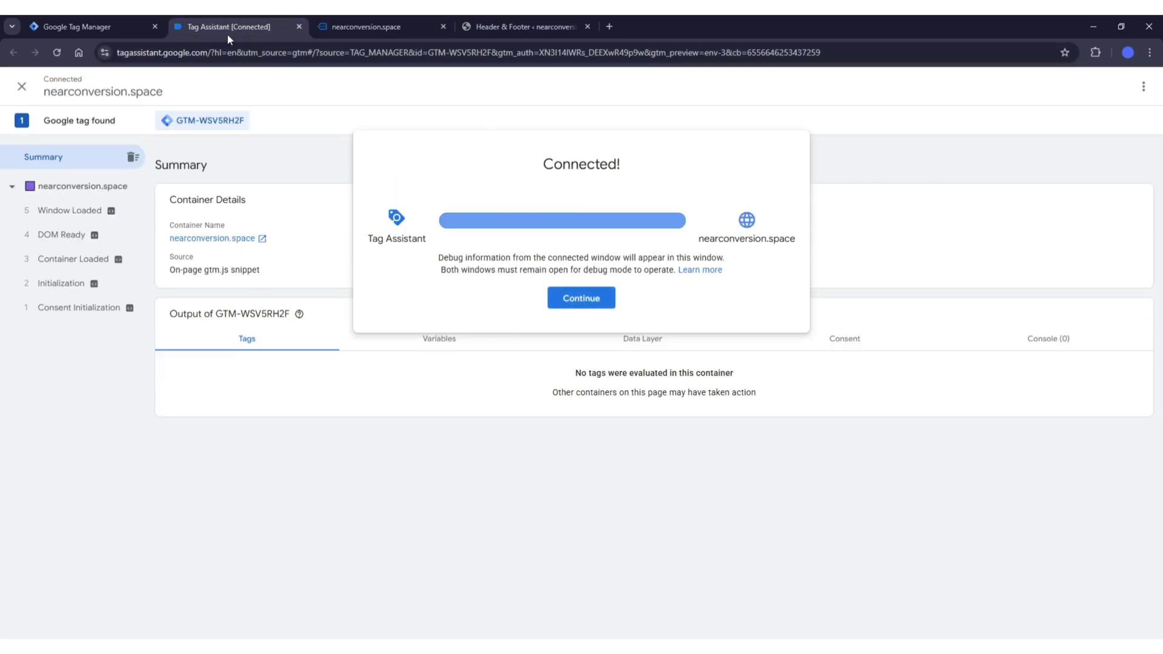
pyautogui.click(582, 300)
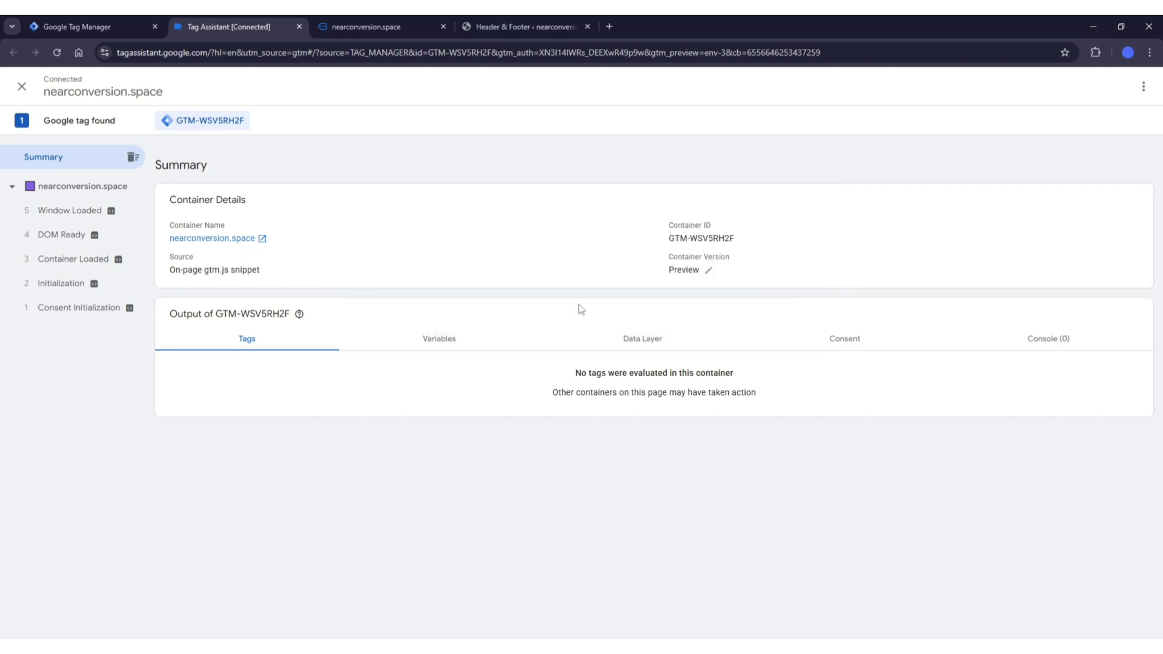
pyautogui.moveTo(173, 124)
pyautogui.moveTo(736, 239); pyautogui.dragTo(669, 239)
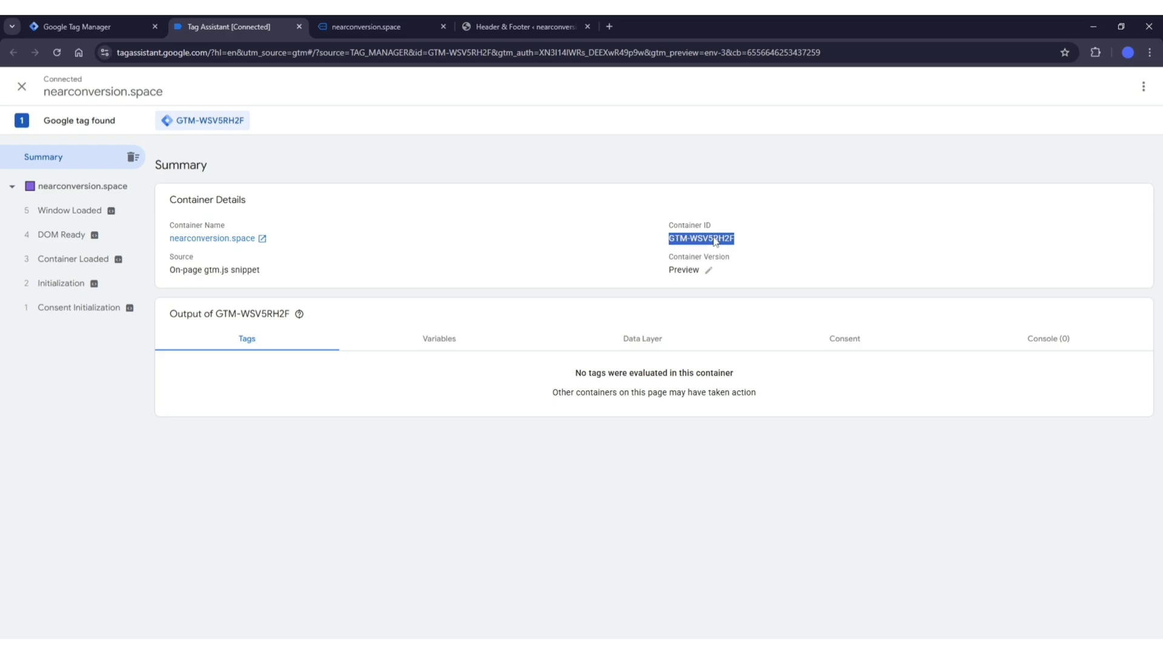
pyautogui.click(485, 238)
# - Verify the WPCode header snippet carries the same GTM-WSV5RH2F ID
pyautogui.click(503, 27)
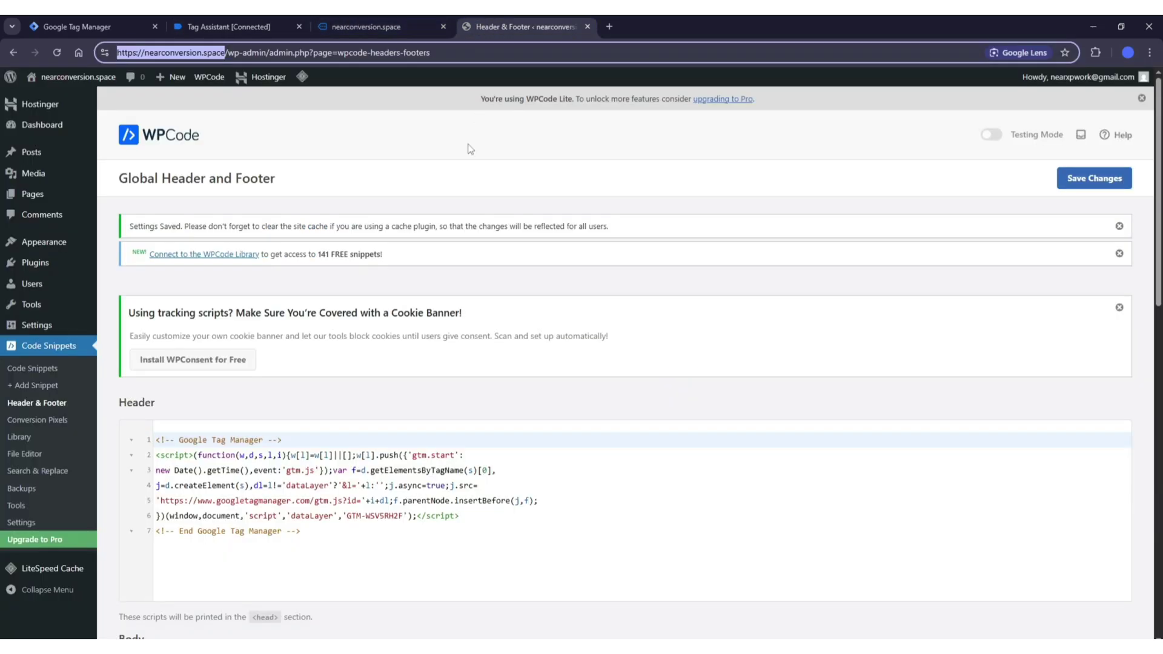
pyautogui.scroll(-1, 273, 502)
pyautogui.moveTo(346, 461); pyautogui.dragTo(404, 460)
pyautogui.click(364, 26)
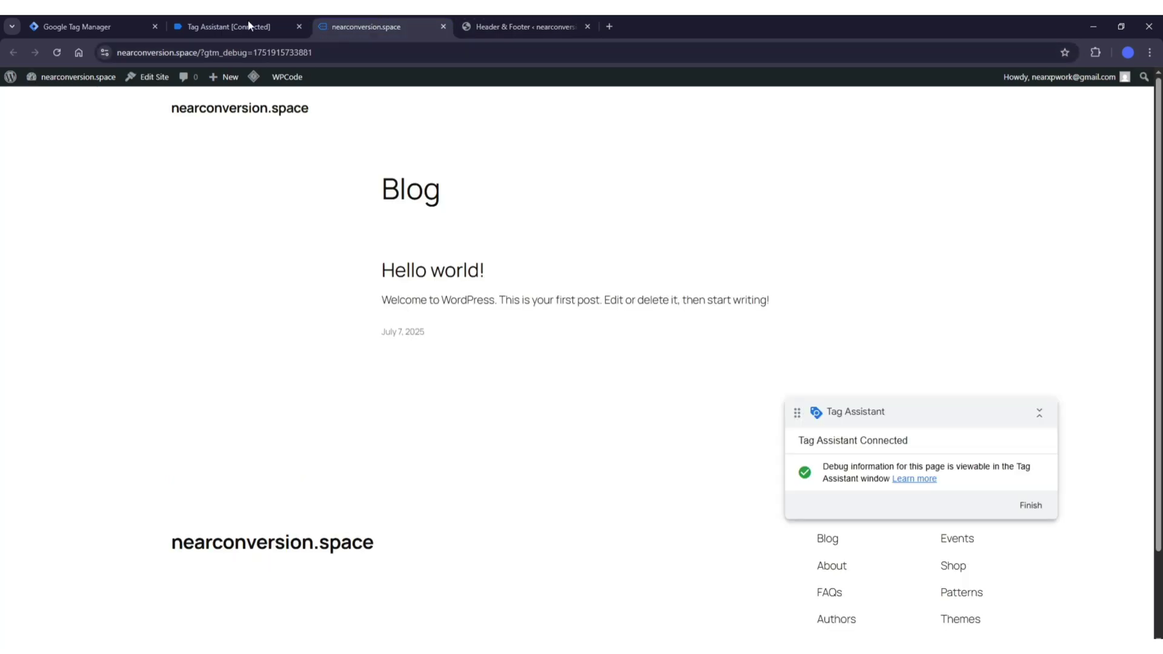
pyautogui.click(121, 26)
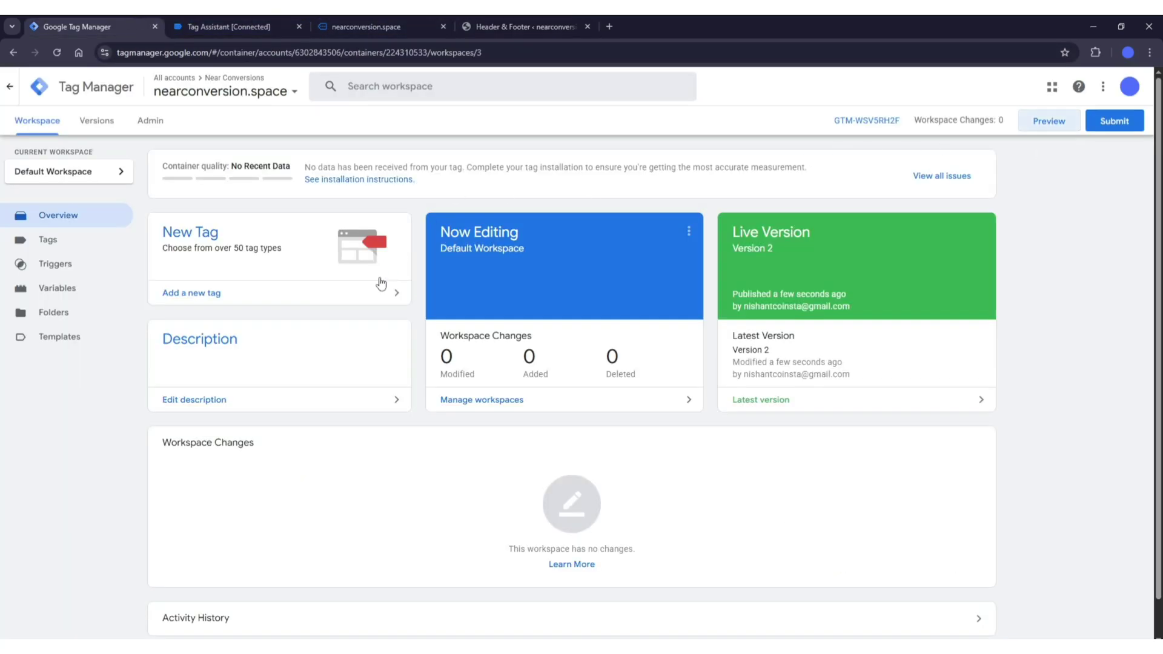